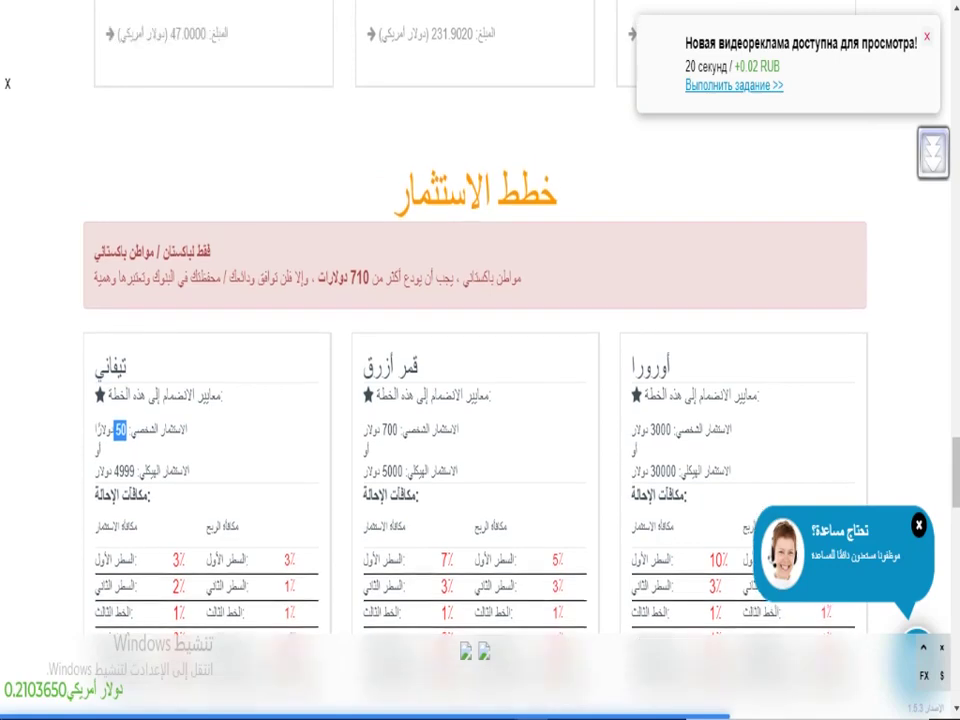
# Review the investment plans section, including the minimum deposit notice for Pakistani nationals and each plan's joining criteria and referral rewards
pyautogui.scroll(2, 355, 276)
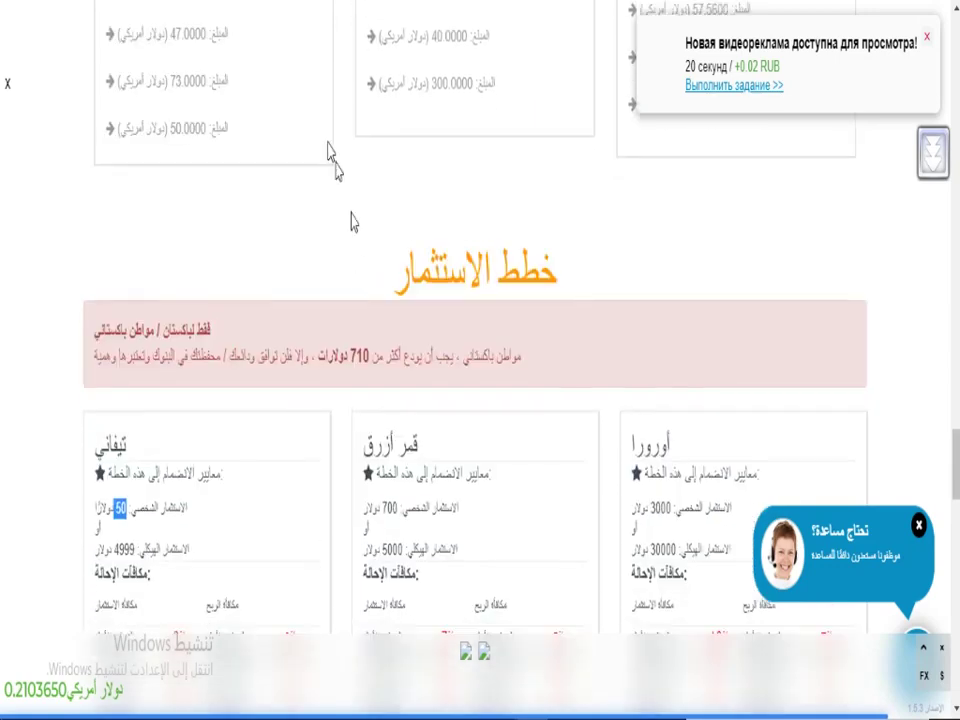
pyautogui.scroll(1, 332, 139)
pyautogui.scroll(-5, 432, 147)
pyautogui.scroll(5, 432, 147)
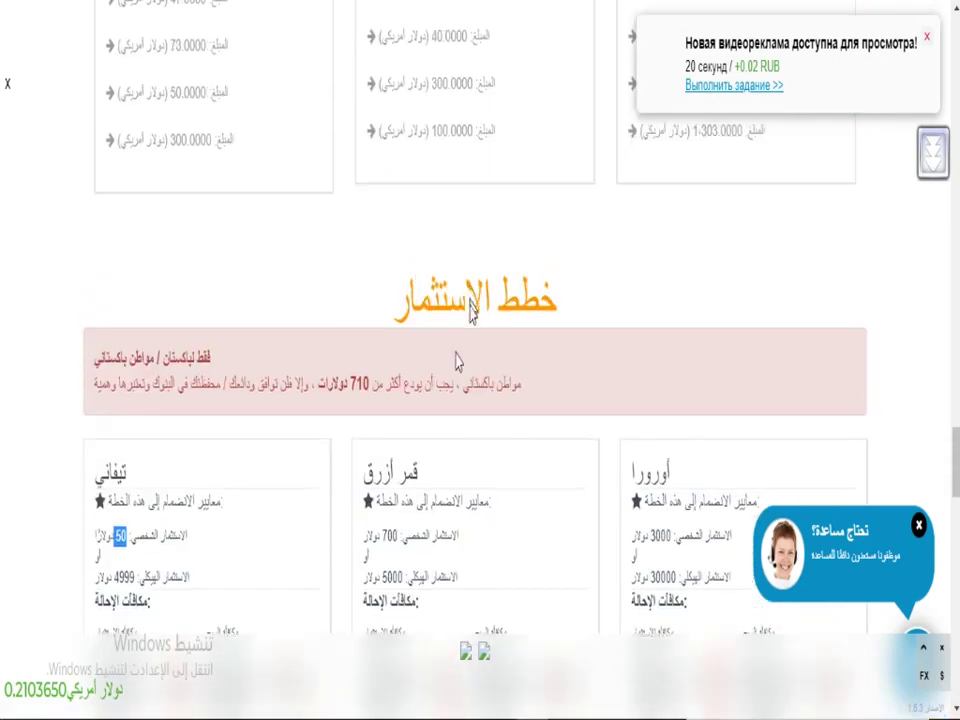
pyautogui.moveTo(370, 431); pyautogui.dragTo(347, 431)
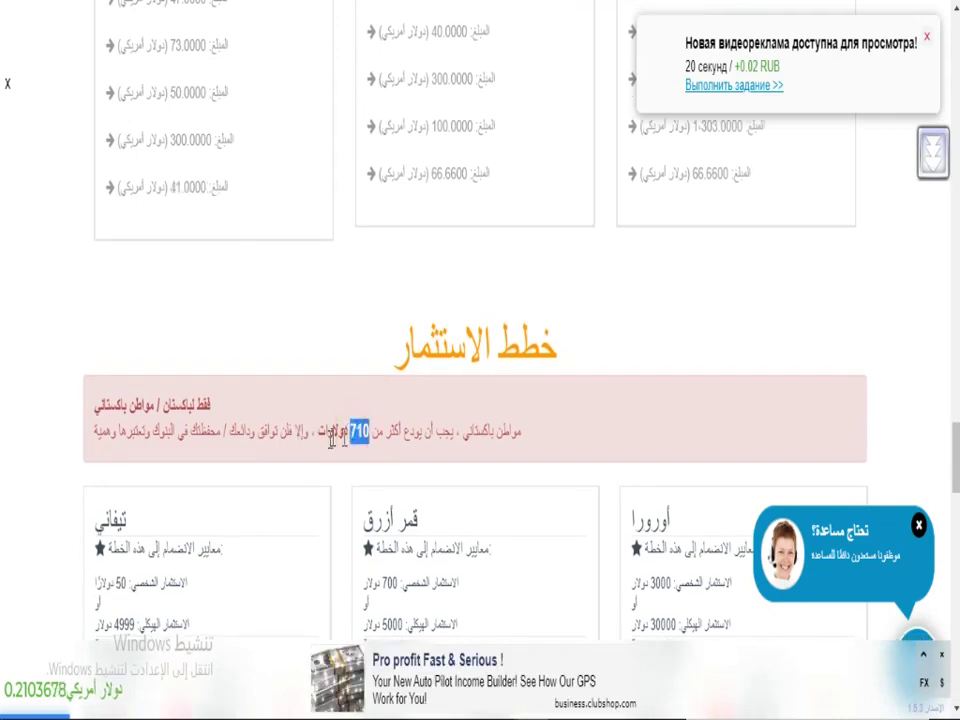
pyautogui.scroll(1, 372, 452)
pyautogui.scroll(-5, 203, 440)
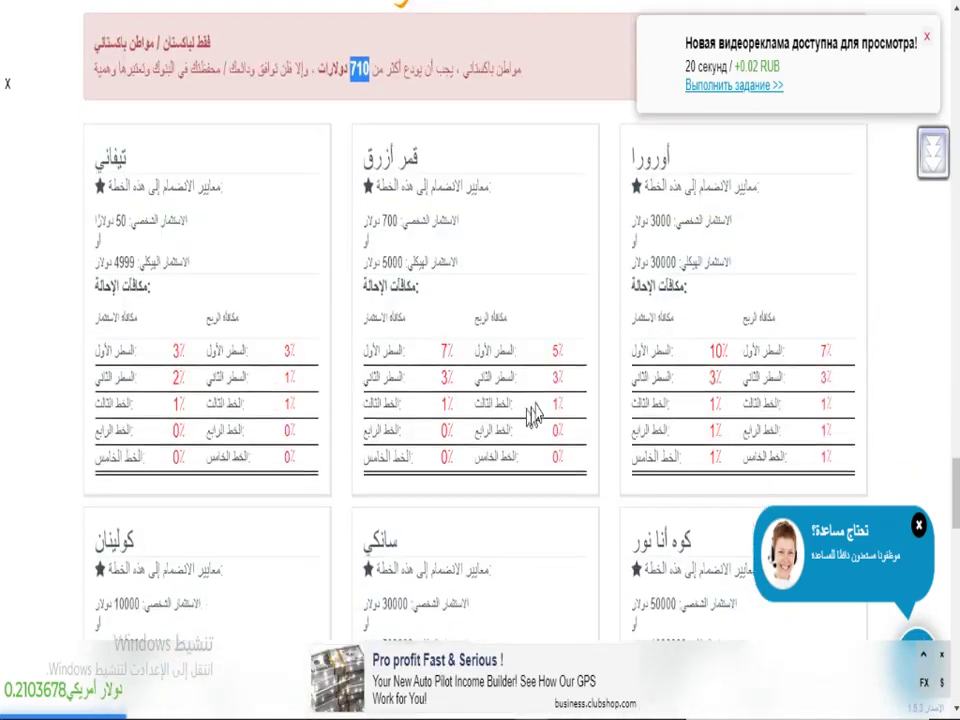
pyautogui.doubleClick(118, 46)
pyautogui.scroll(-9, 490, 235)
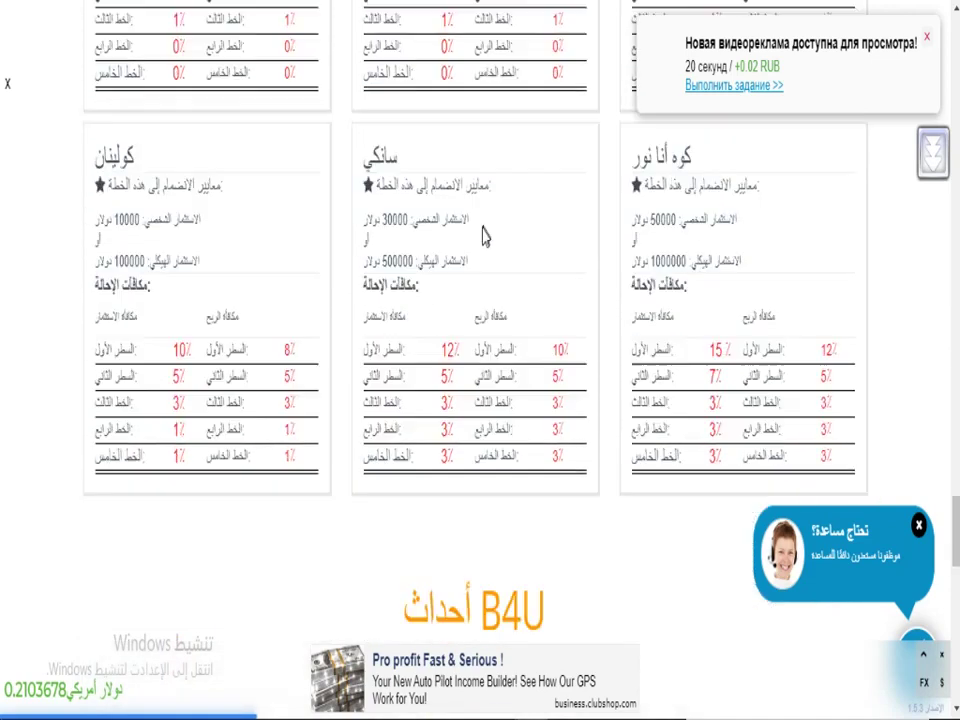
pyautogui.scroll(2, 362, 270)
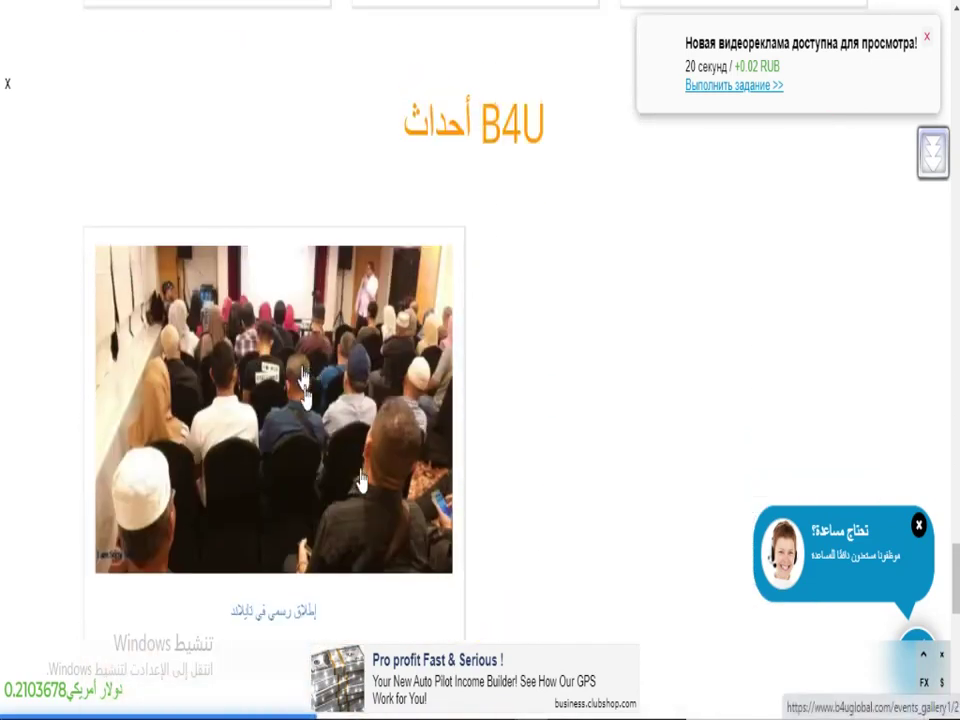
# Look over the B4U events and contact details at the end of the homepage
pyautogui.scroll(-2, 326, 396)
pyautogui.scroll(-2, 270, 440)
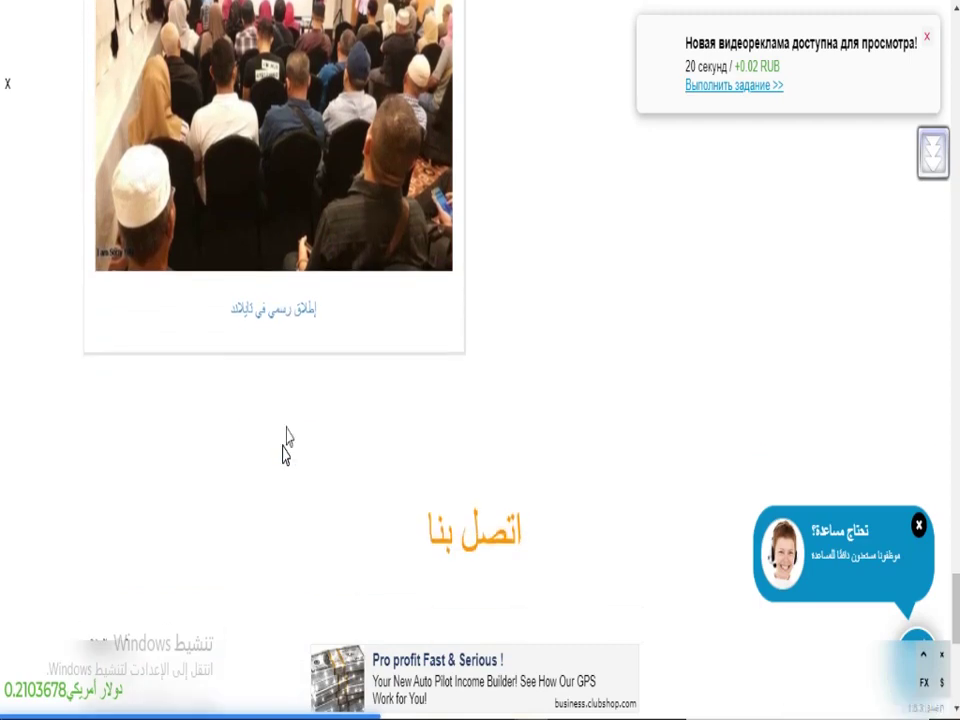
pyautogui.scroll(2, 291, 303)
pyautogui.scroll(-6, 377, 476)
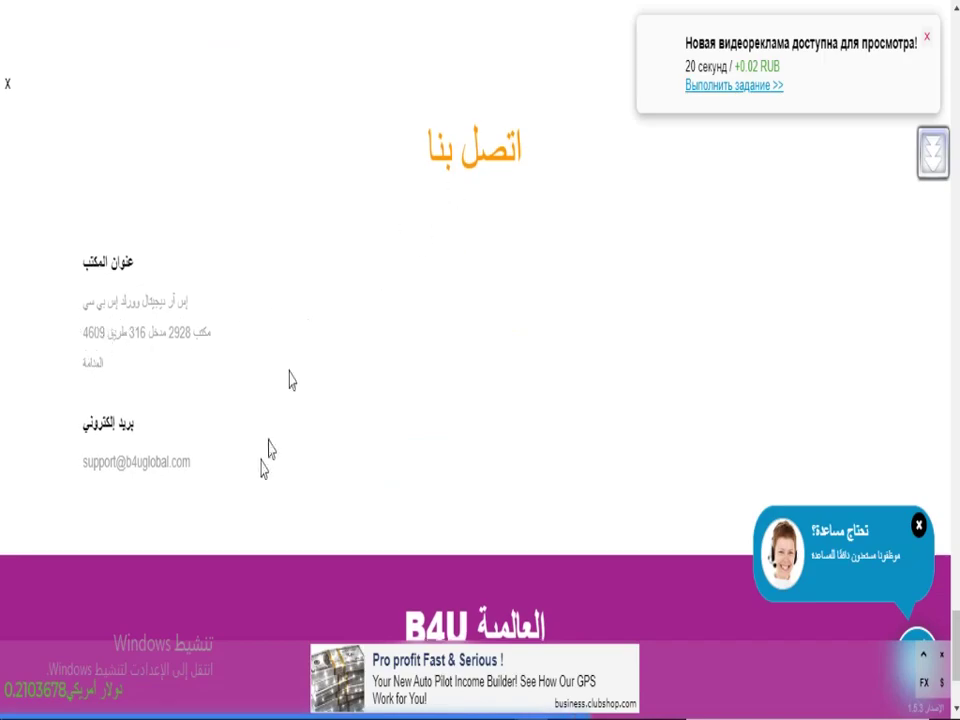
pyautogui.scroll(-2, 262, 470)
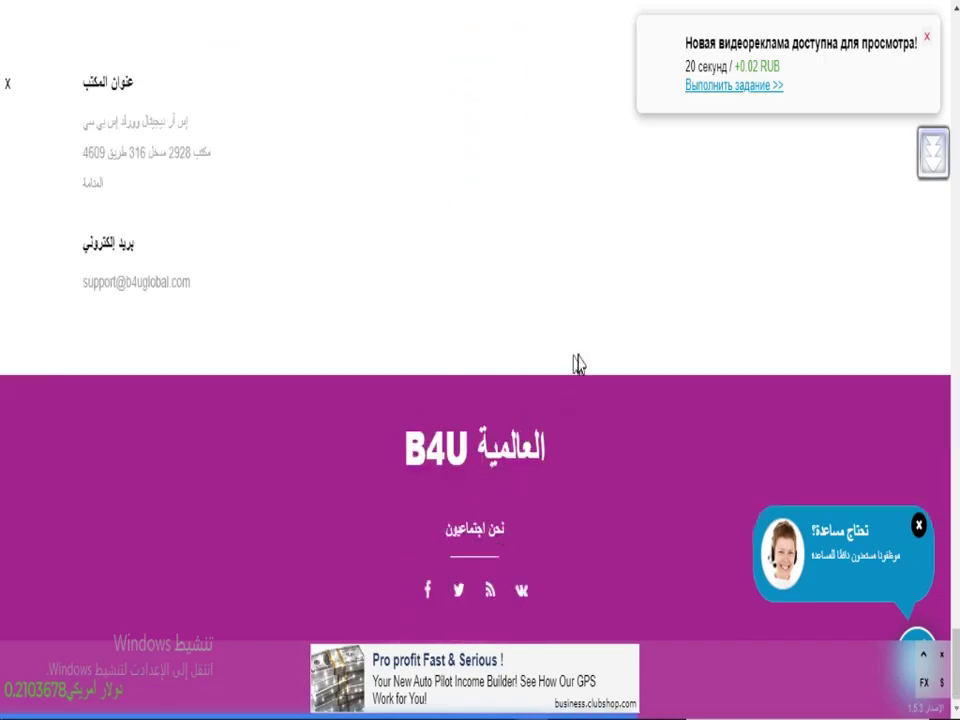
# Dismiss the video ad notification on the homepage and go to the B4U Global account dashboard
pyautogui.scroll(15, 574, 368)
pyautogui.scroll(10, 576, 420)
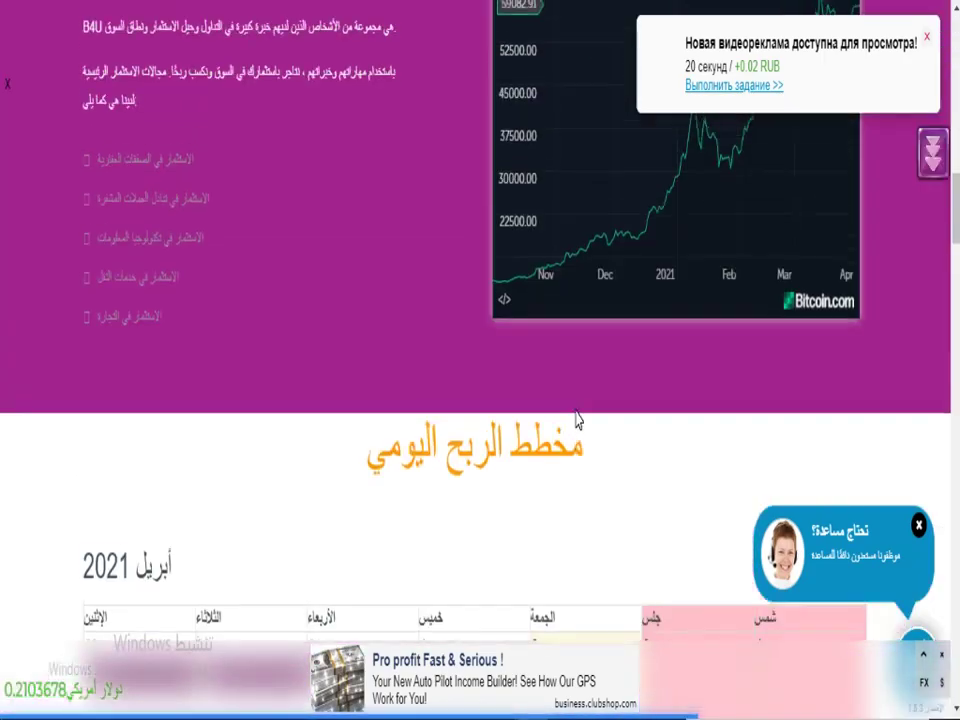
pyautogui.click(928, 46)
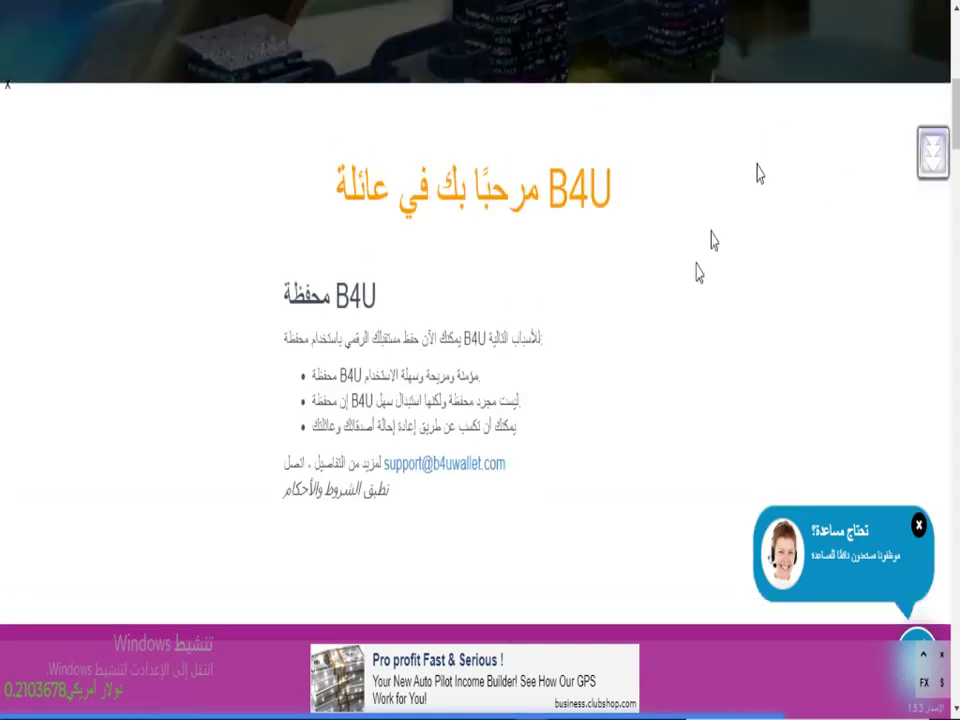
pyautogui.scroll(5, 699, 285)
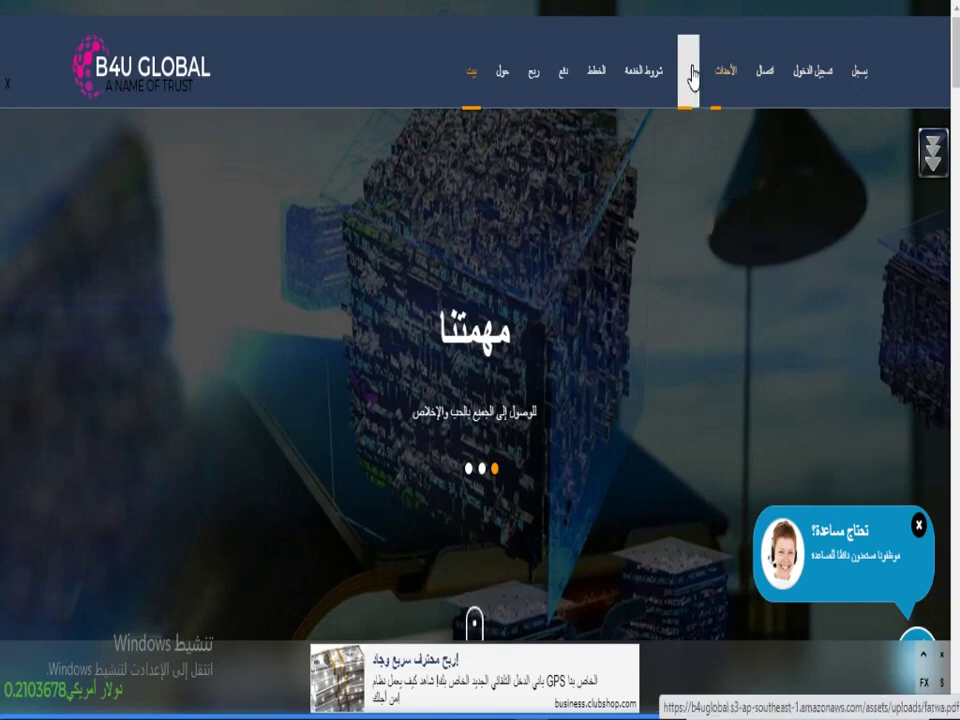
pyautogui.click(538, 92)
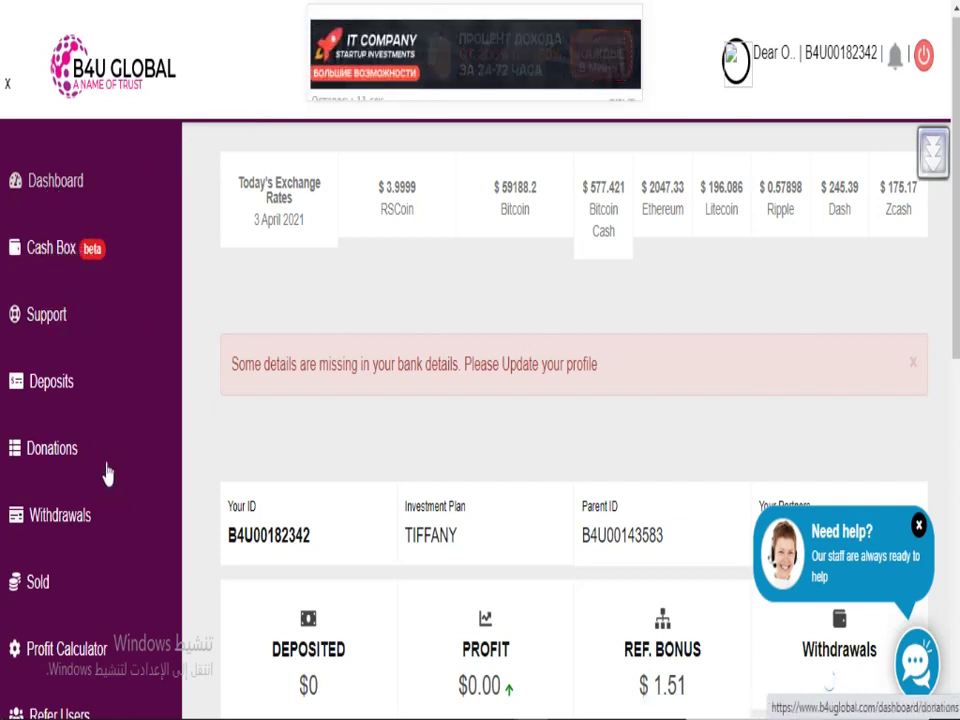
# Examine the dashboard's navigation entries, account summary, referral bonus, latest deposits and withdrawals, and login history
pyautogui.scroll(-1, 80, 405)
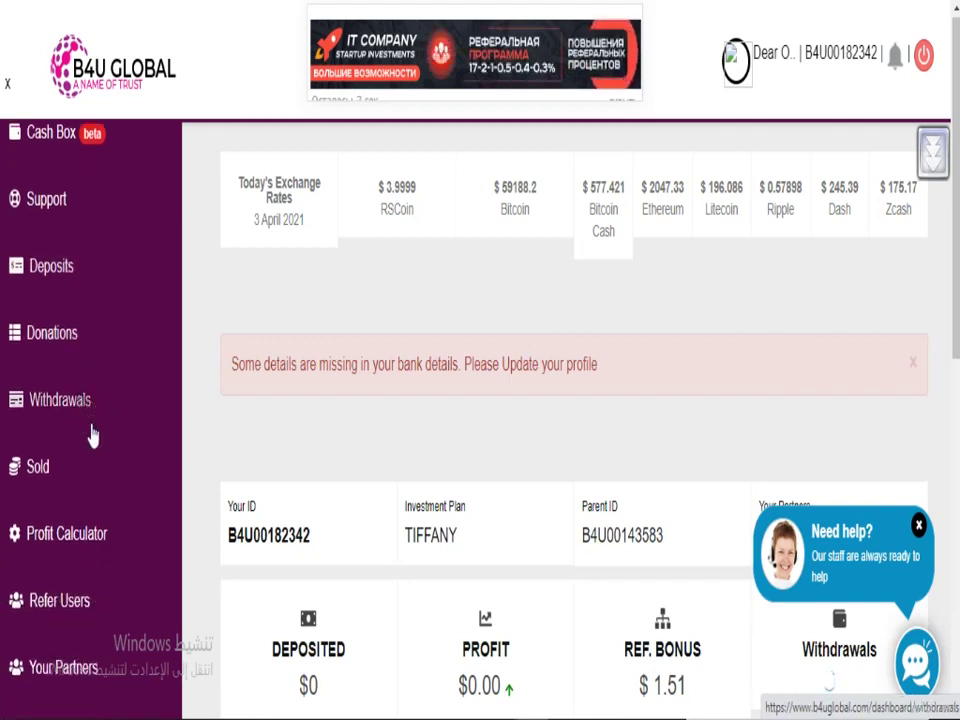
pyautogui.scroll(-1, 100, 430)
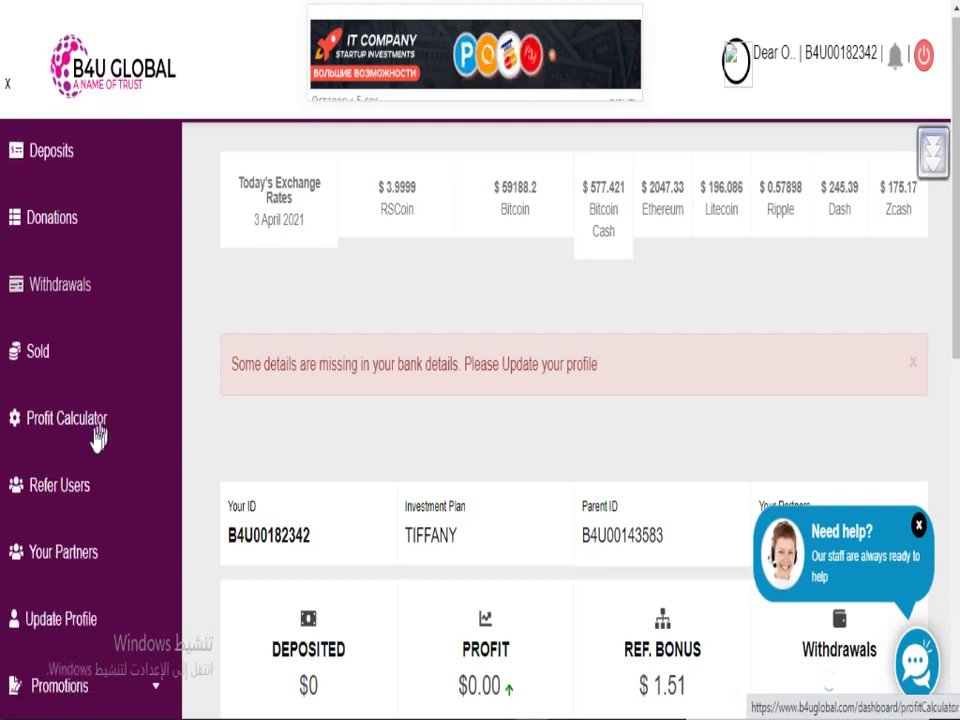
pyautogui.scroll(-3, 100, 480)
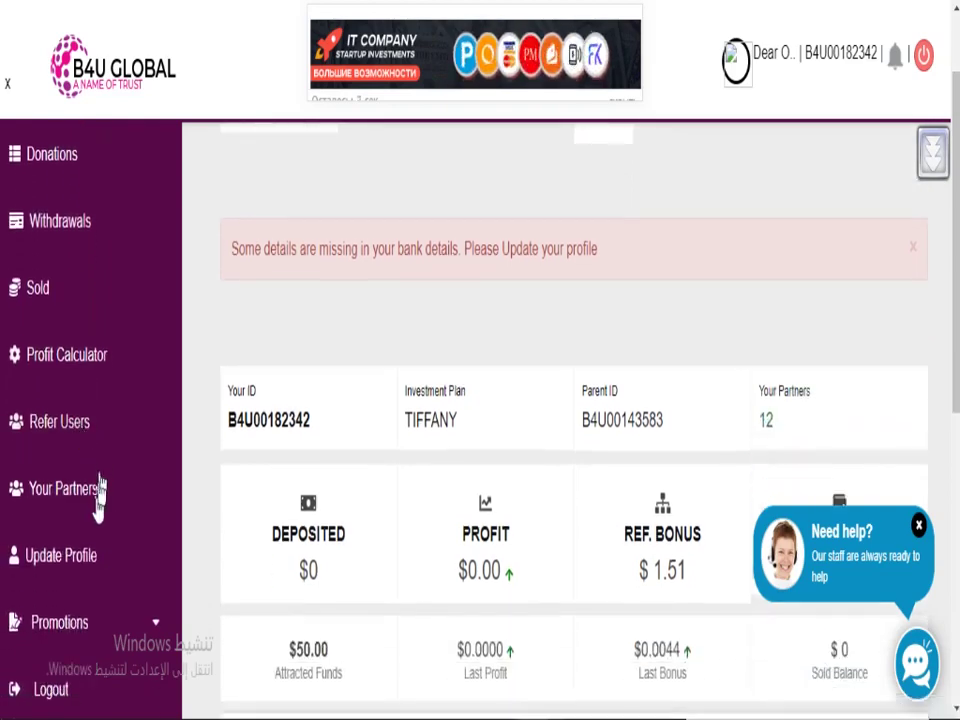
pyautogui.scroll(-5, 150, 600)
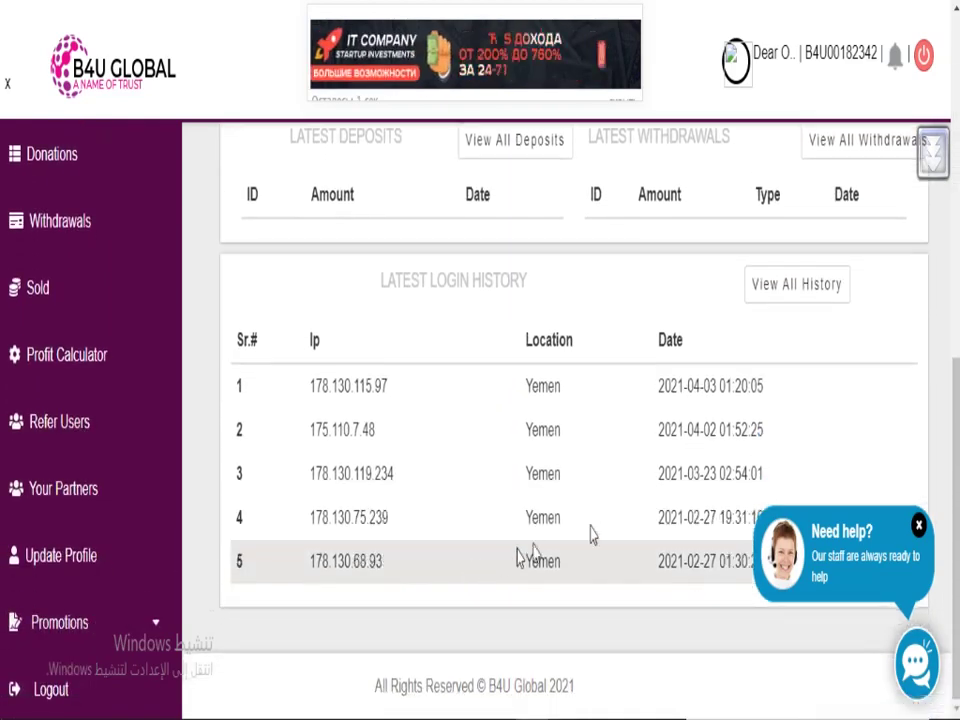
pyautogui.scroll(1, 590, 540)
pyautogui.scroll(4, 616, 528)
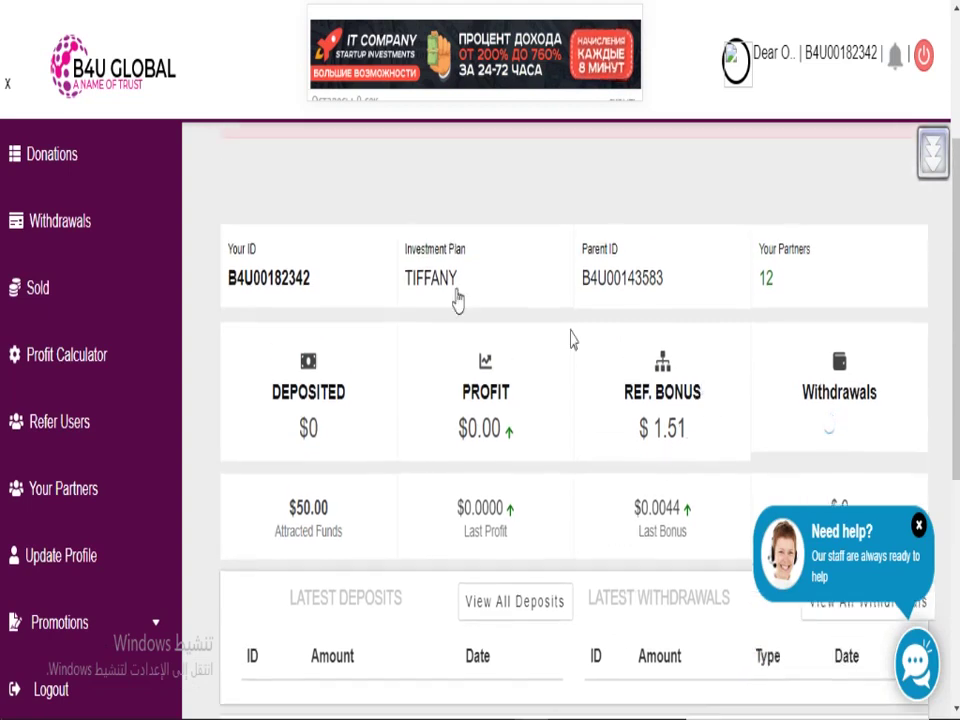
pyautogui.scroll(-1, 612, 415)
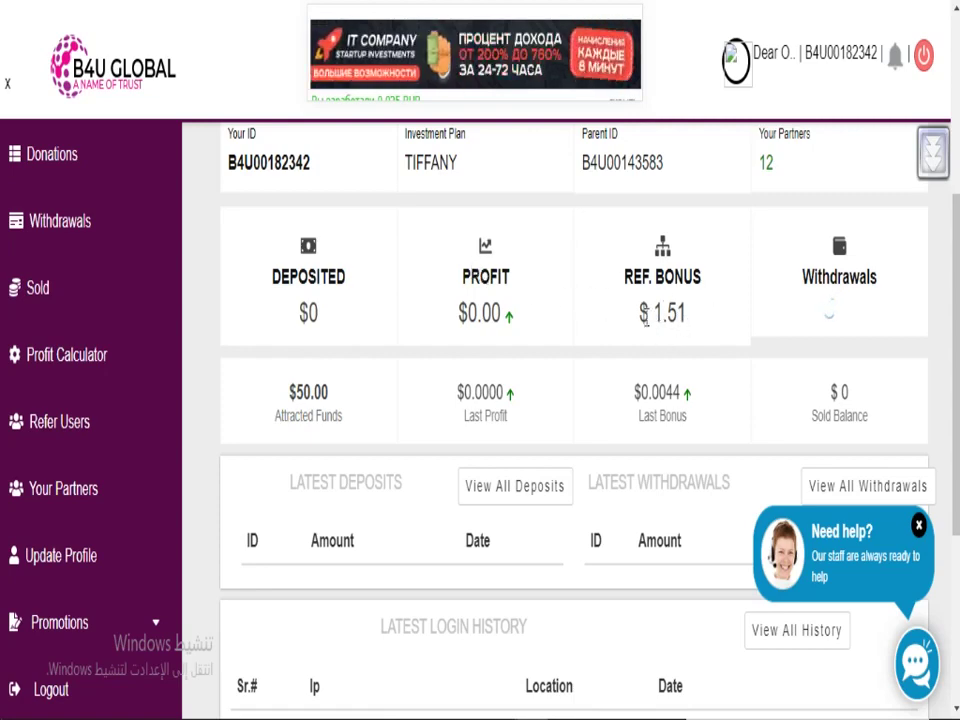
pyautogui.scroll(-3, 646, 317)
pyautogui.scroll(3, 646, 327)
pyautogui.scroll(-2, 647, 326)
pyautogui.scroll(2, 650, 327)
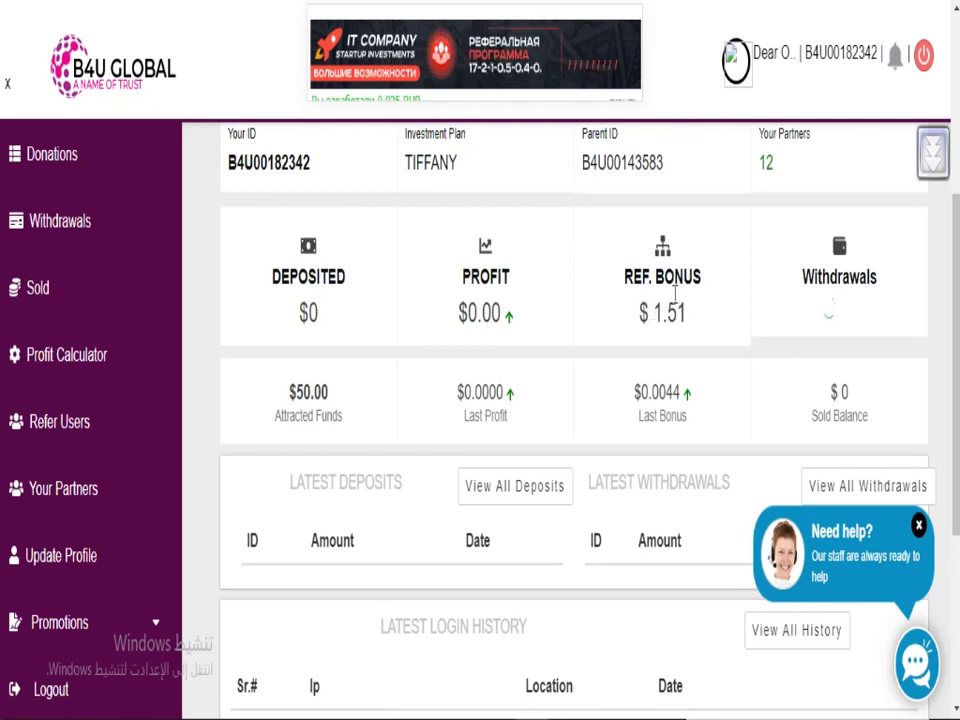
pyautogui.scroll(3, 81, 289)
# Reload the dashboard and open the account's deposits page
pyautogui.click(74, 187)
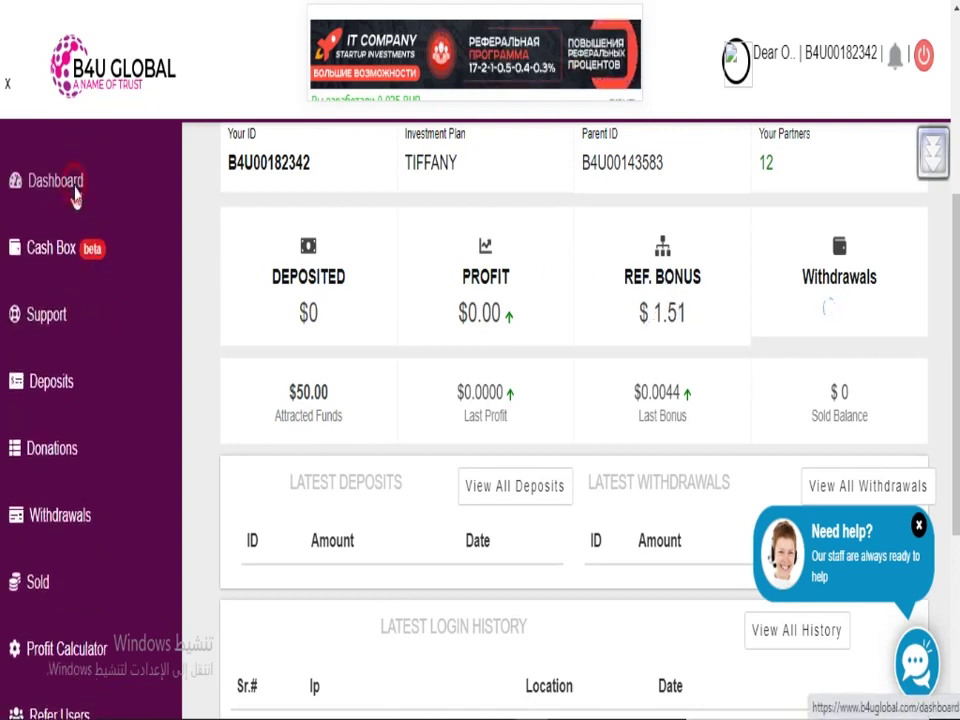
pyautogui.click(100, 320)
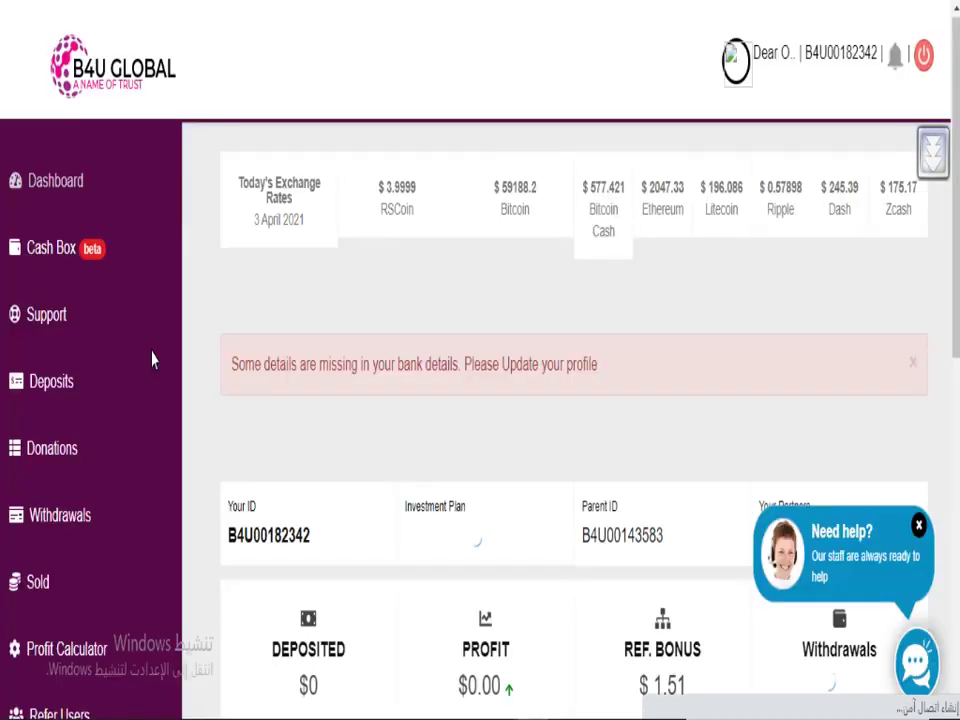
pyautogui.click(72, 392)
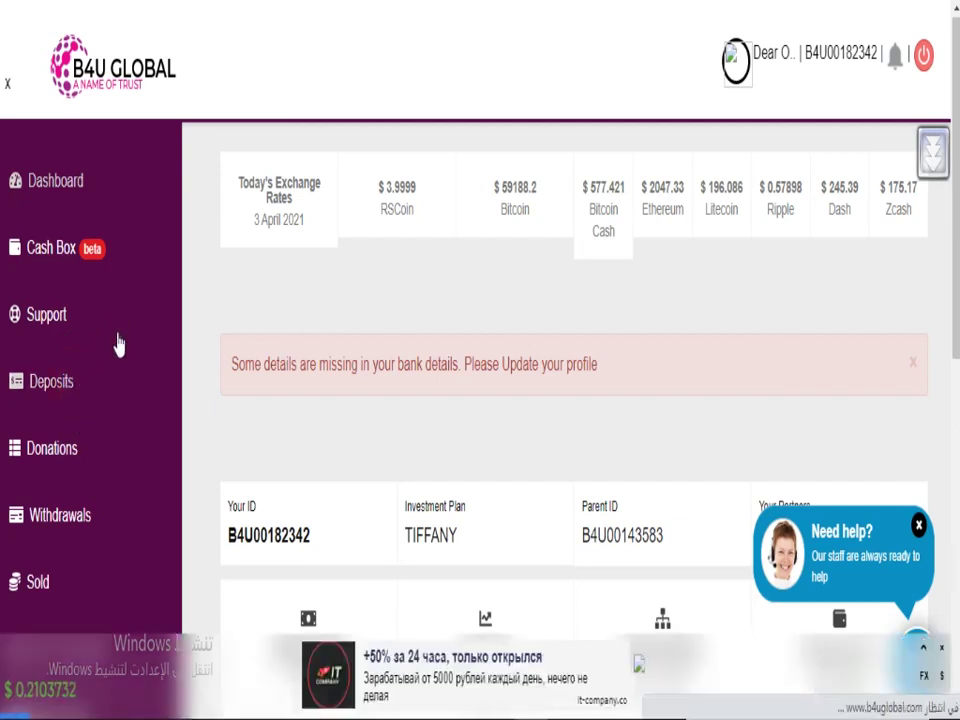
# Review the deposit notice, deposit options and deposits table, and dismiss the Telegram task notification
pyautogui.scroll(-1, 117, 343)
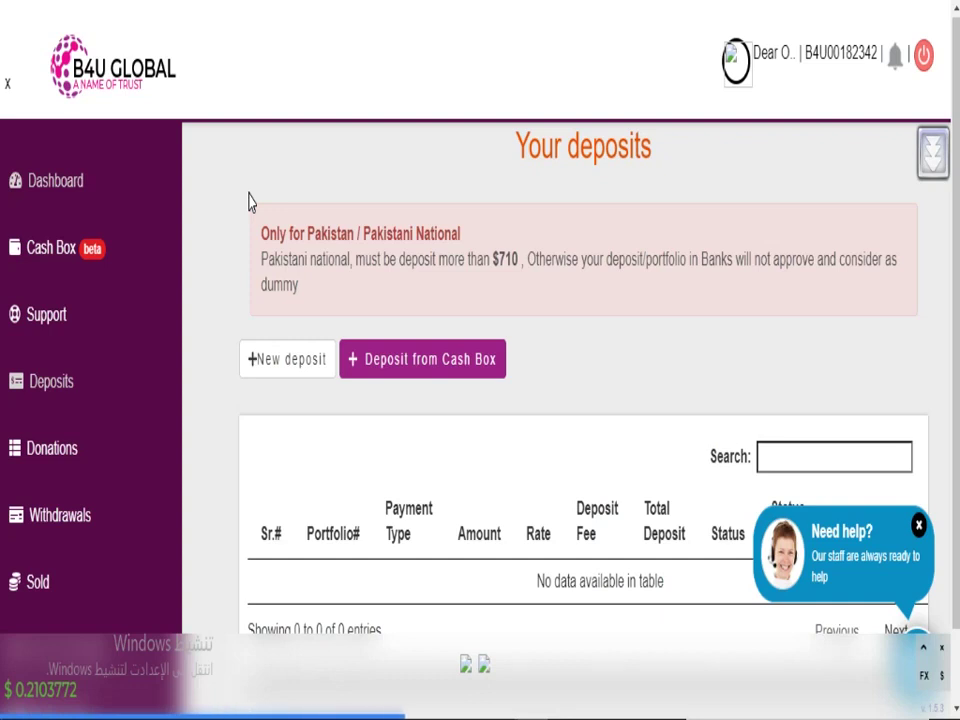
pyautogui.scroll(-1, 505, 418)
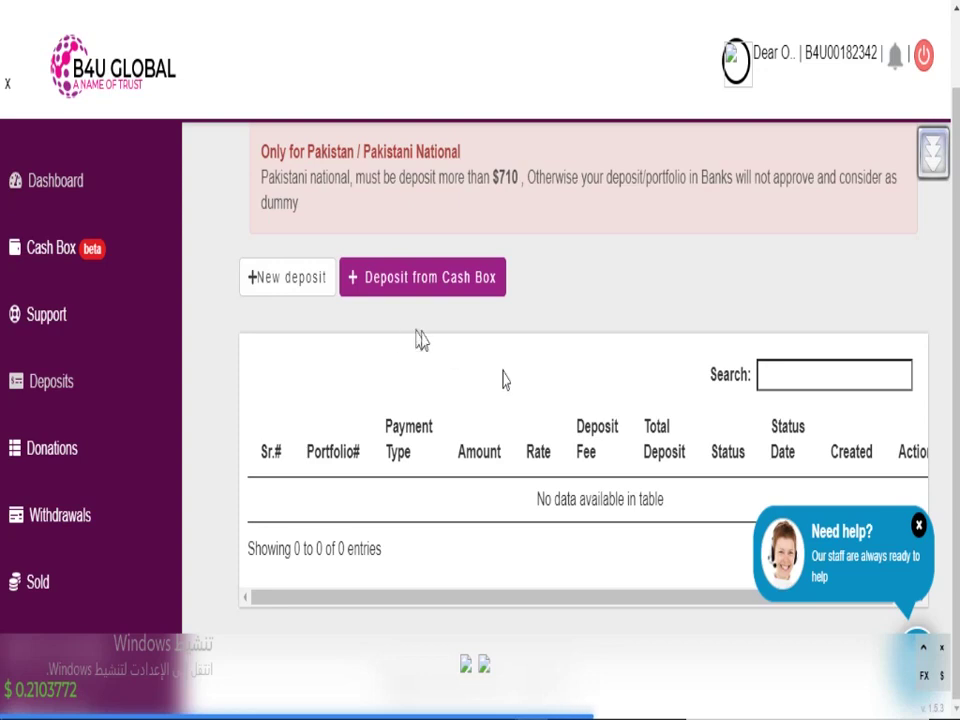
pyautogui.scroll(1, 712, 333)
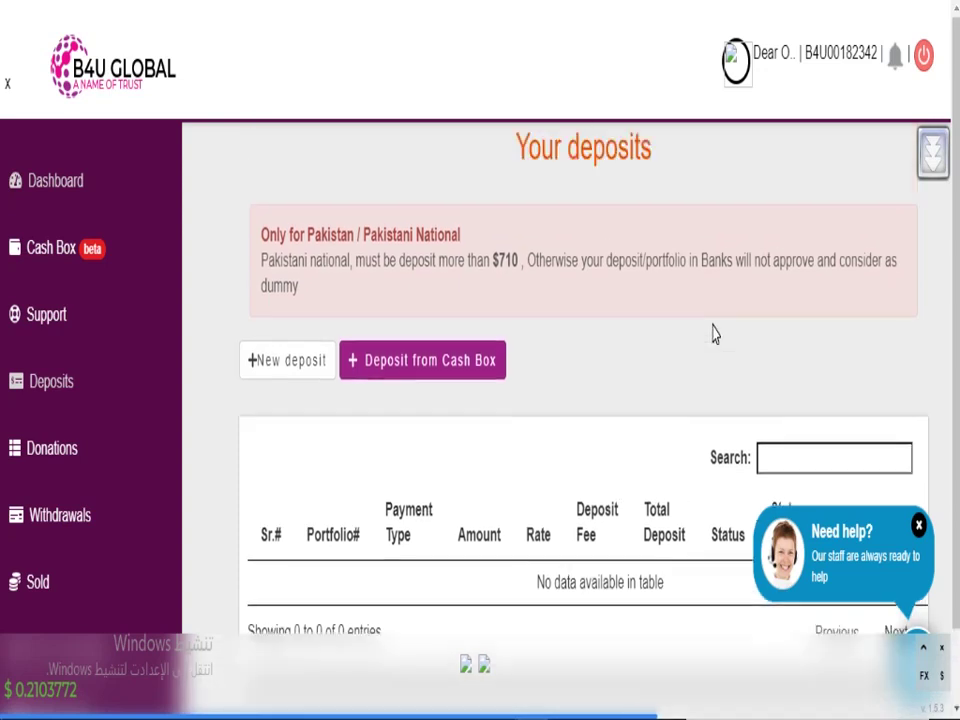
pyautogui.scroll(-1, 712, 333)
pyautogui.scroll(1, 712, 336)
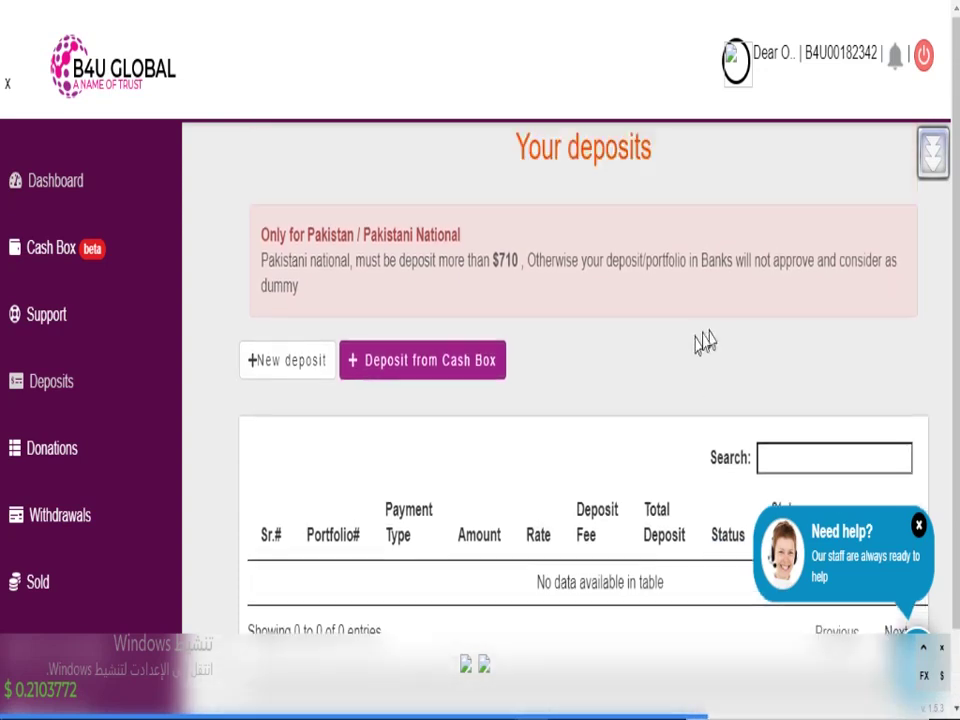
pyautogui.scroll(-1, 656, 367)
pyautogui.scroll(1, 656, 367)
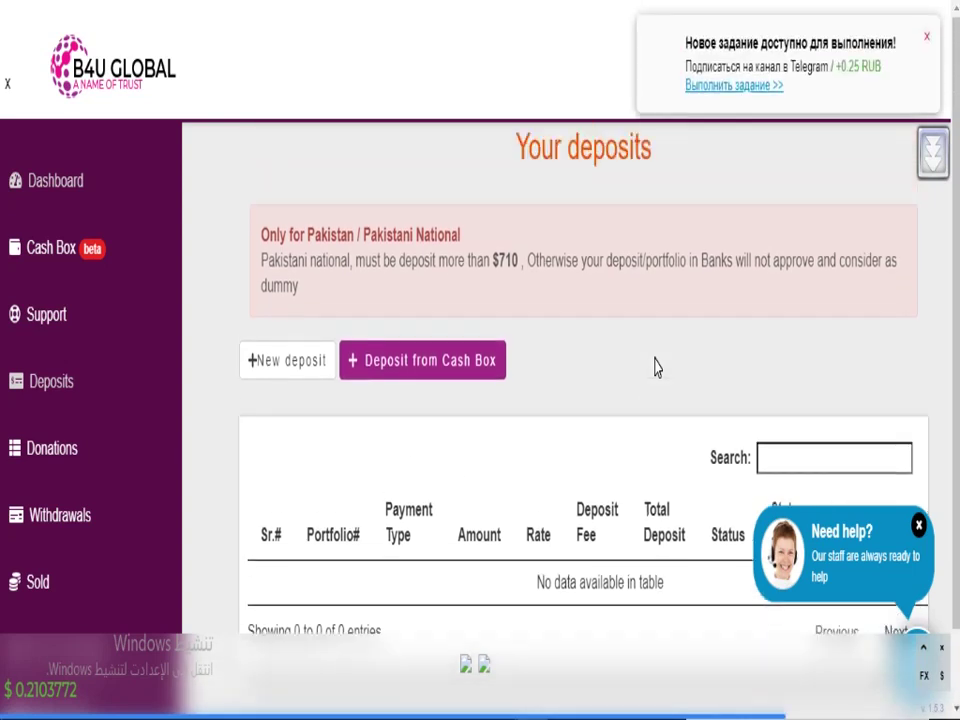
pyautogui.click(930, 42)
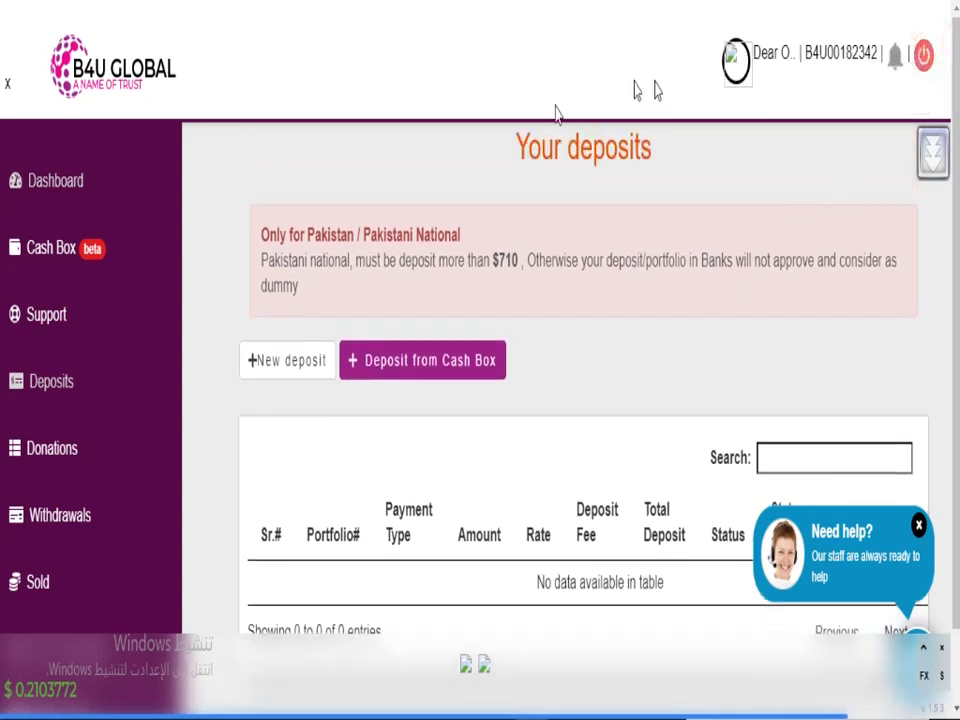
# Start a new deposit and check the available deposit modes in the form without choosing one
pyautogui.scroll(-1, 435, 318)
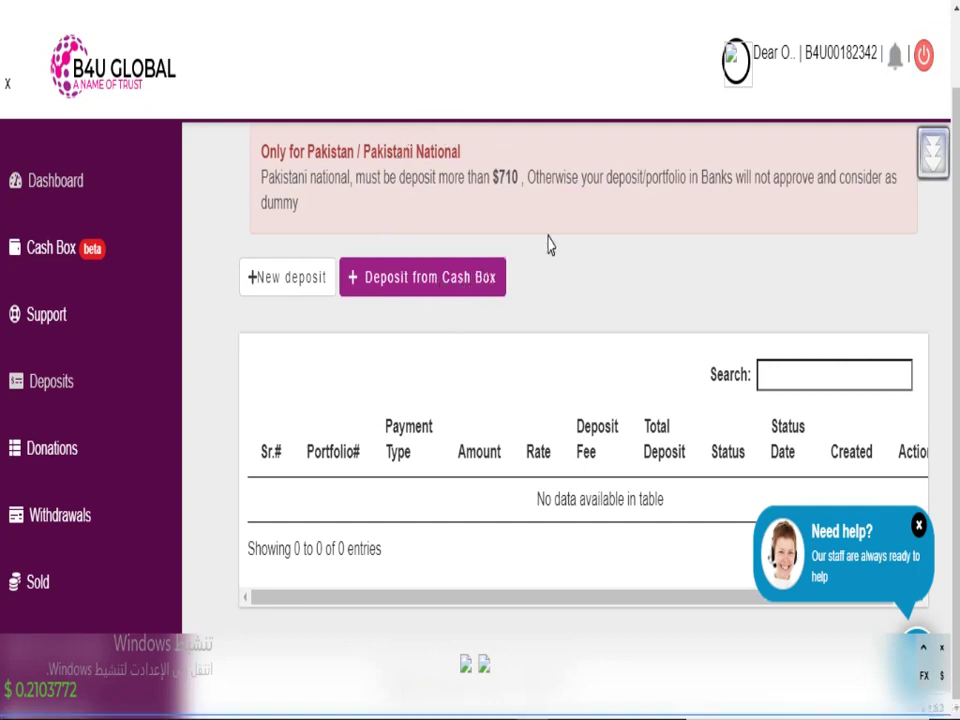
pyautogui.click(297, 287)
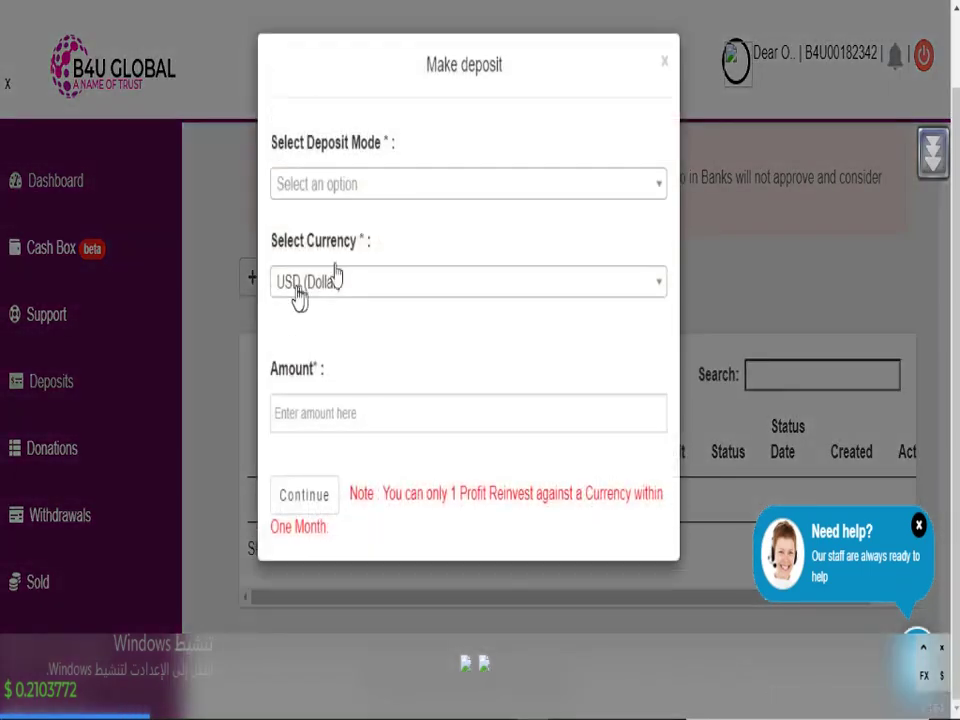
pyautogui.click(369, 182)
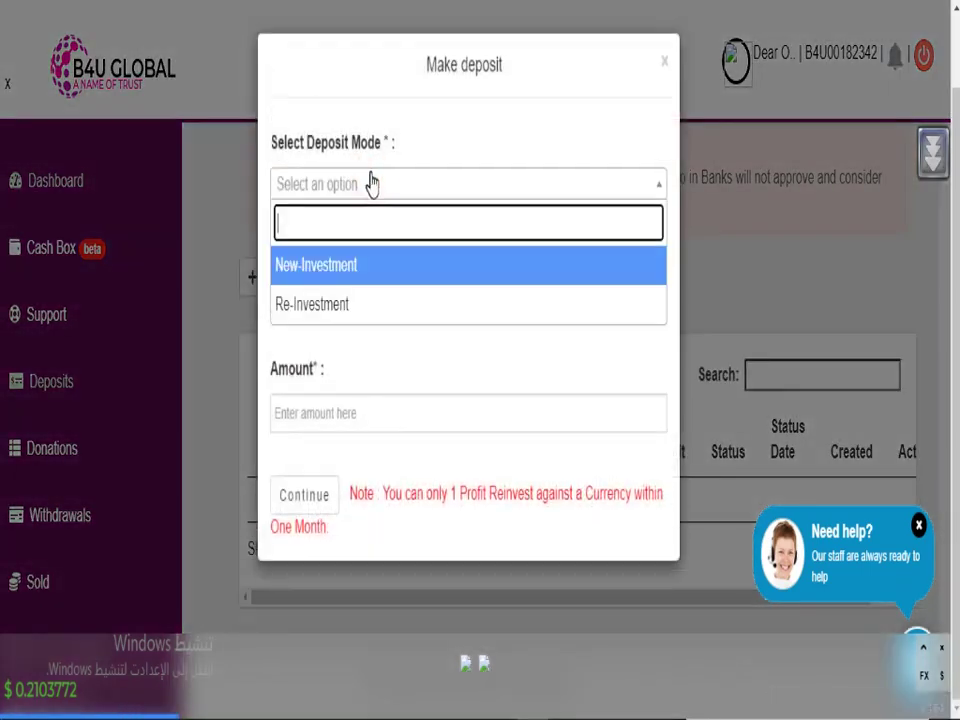
pyautogui.click(481, 165)
# Check the currencies available for the new deposit without choosing one
pyautogui.click(420, 290)
pyautogui.scroll(-1, 407, 366)
pyautogui.scroll(1, 407, 370)
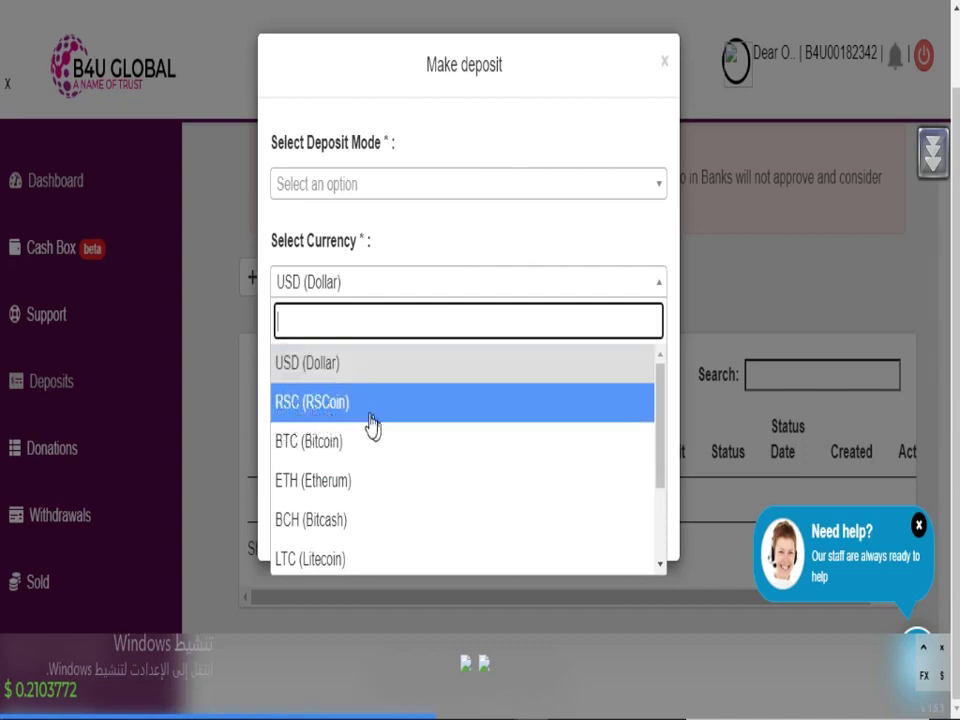
pyautogui.scroll(-1, 366, 458)
pyautogui.scroll(1, 364, 445)
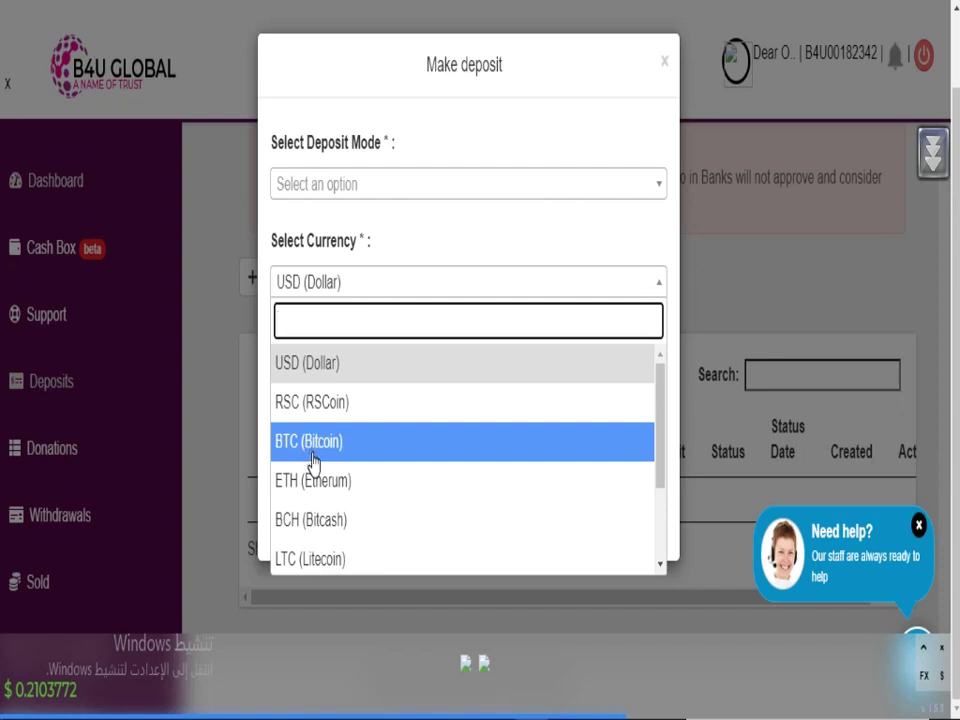
pyautogui.scroll(-1, 309, 485)
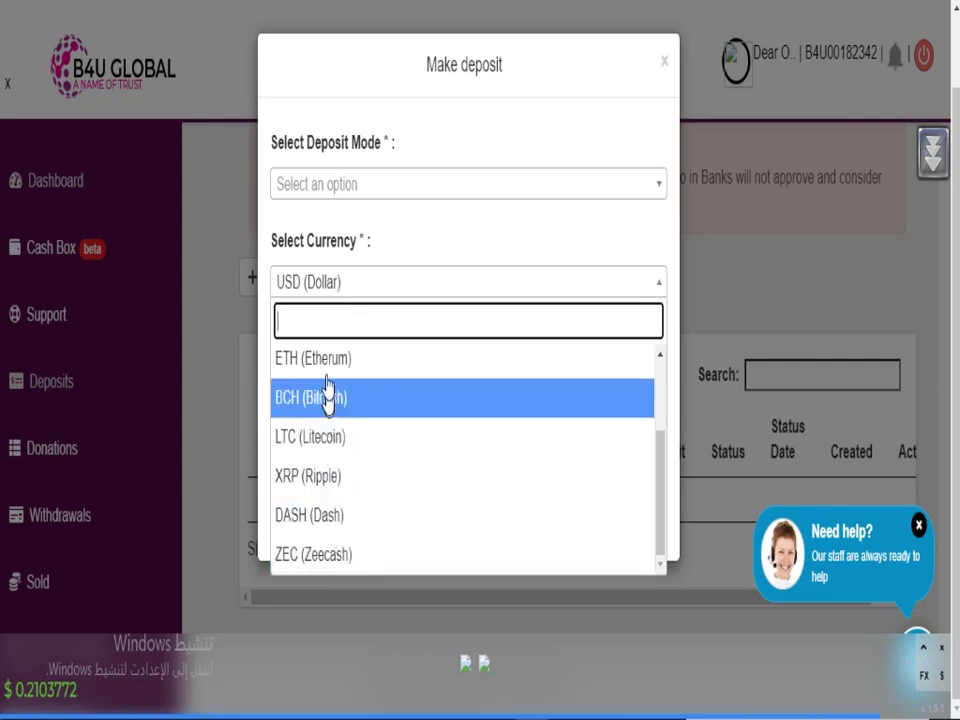
pyautogui.scroll(1, 327, 400)
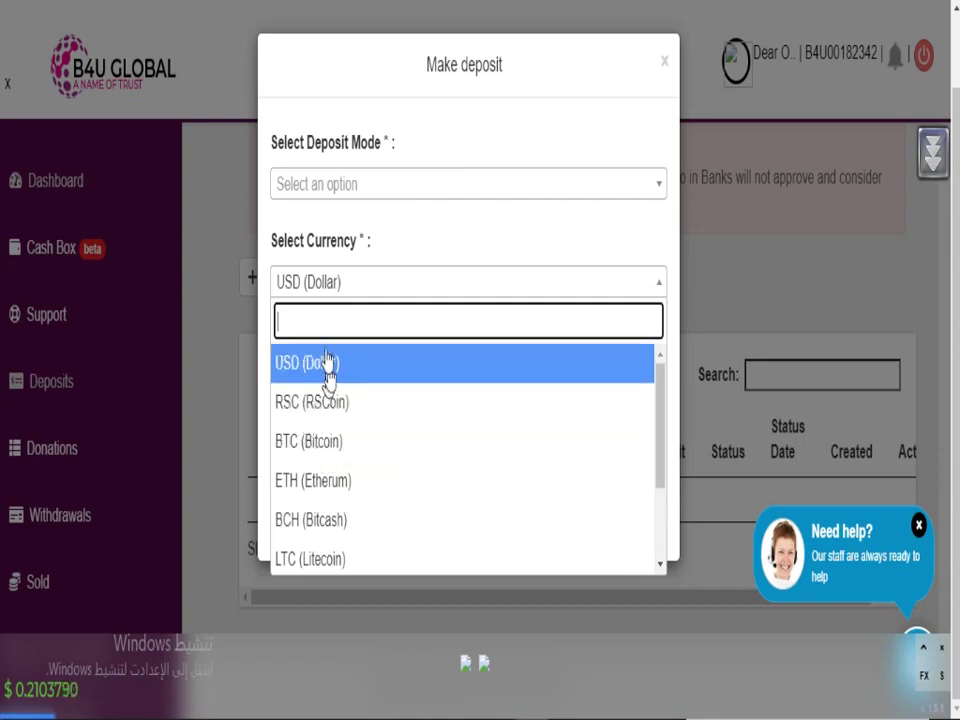
# Set the deposit mode to New-Investment and the currency to LTC (Litecoin)
pyautogui.click(425, 186)
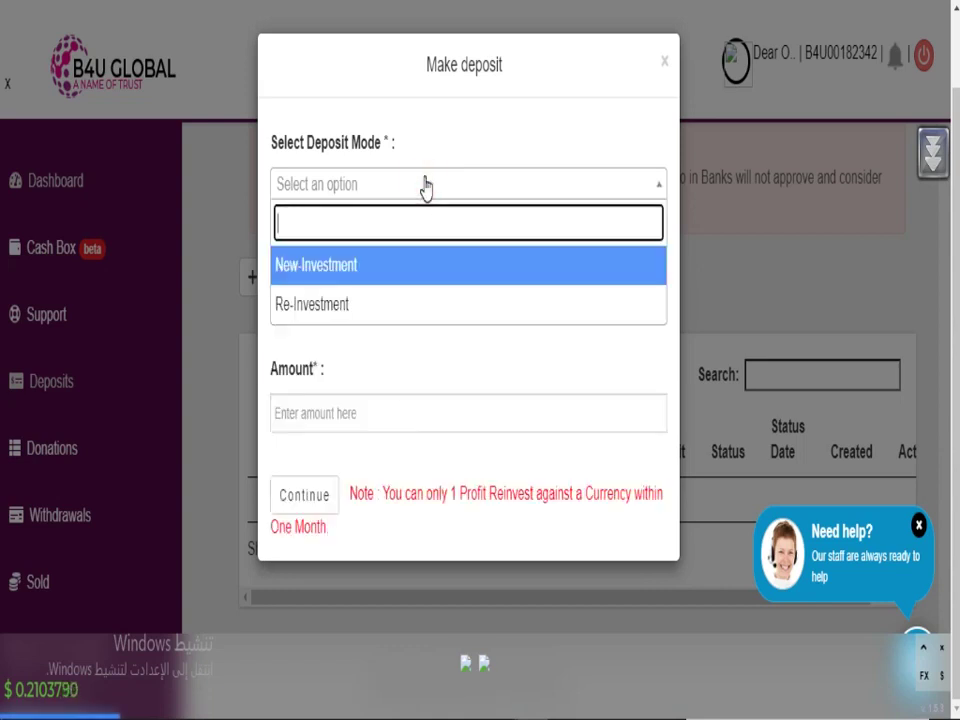
pyautogui.click(330, 280)
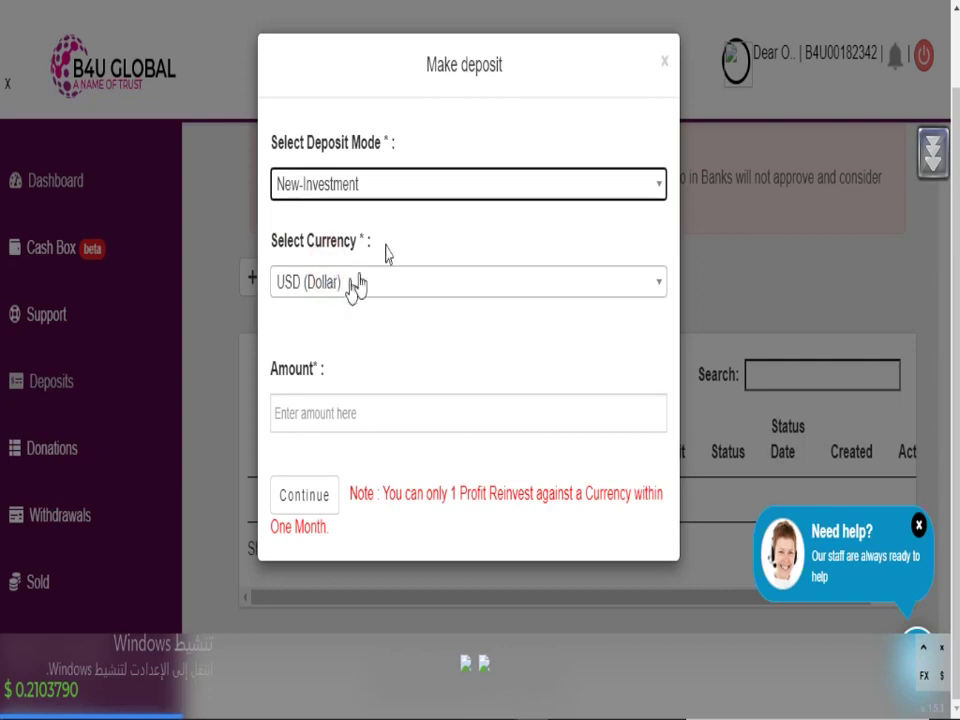
pyautogui.click(352, 285)
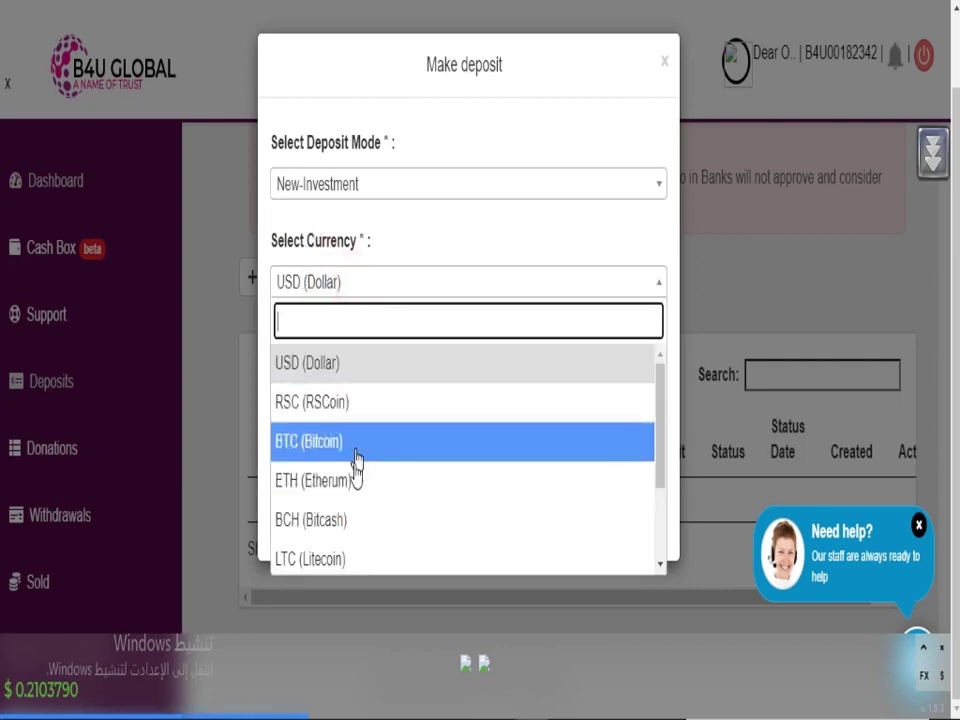
pyautogui.click(360, 565)
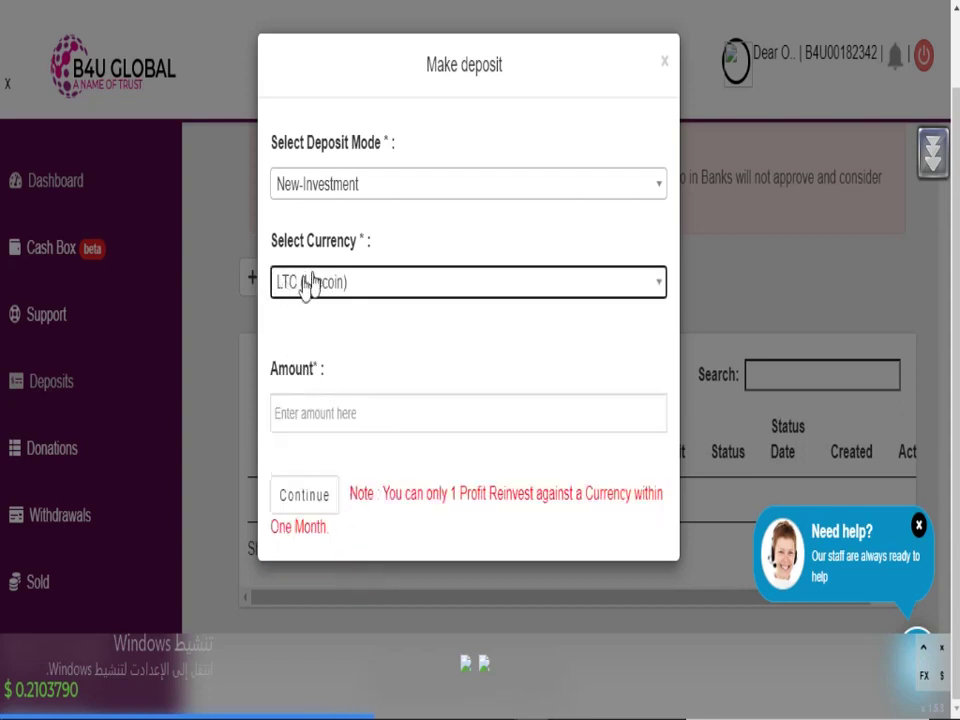
# Enter a deposit amount of 100 and close the deposit form without submitting it
pyautogui.click(331, 414)
pyautogui.click(333, 420)
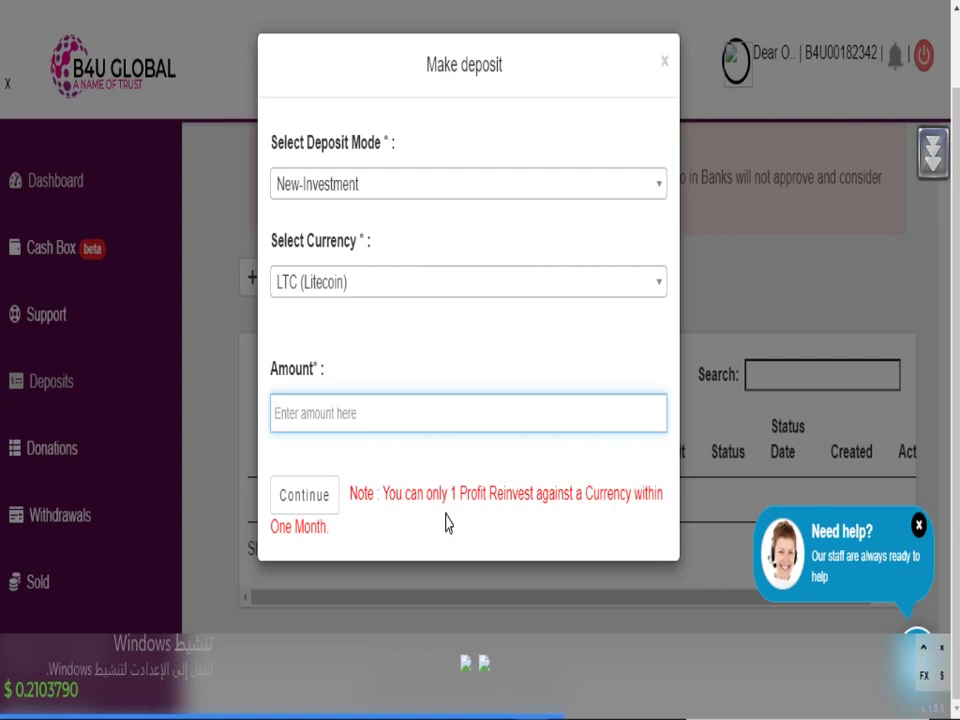
pyautogui.write('10')
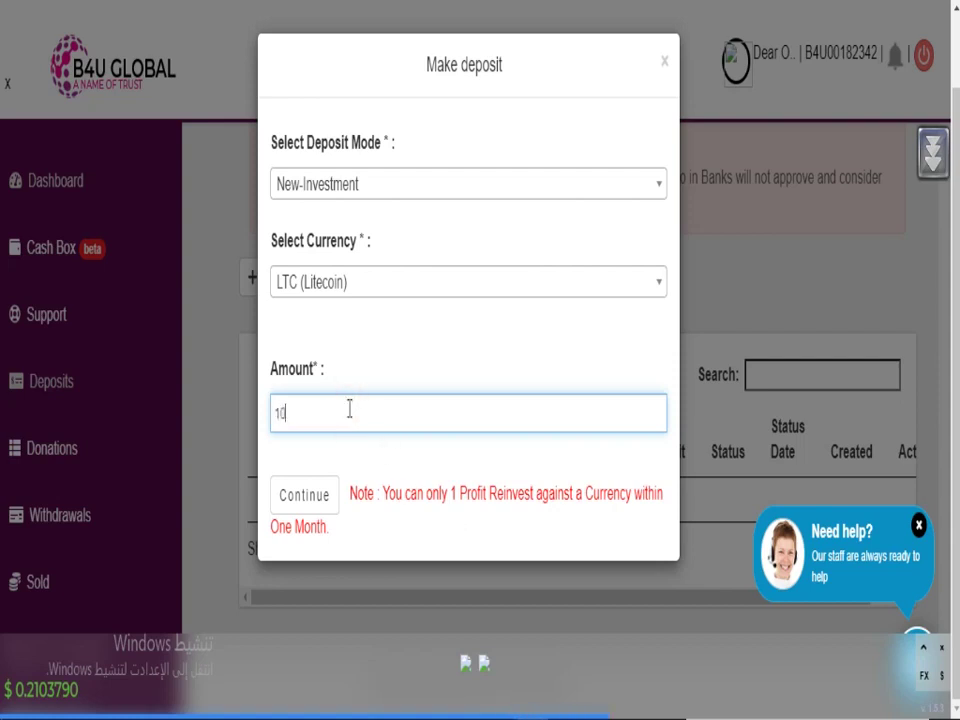
pyautogui.write('0')
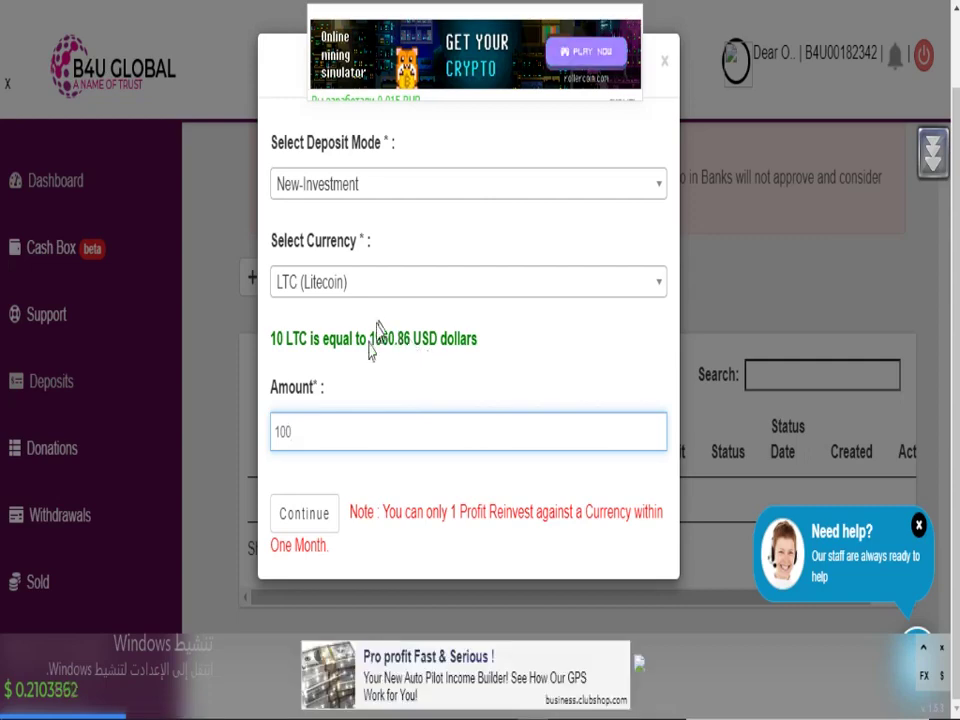
pyautogui.click(199, 214)
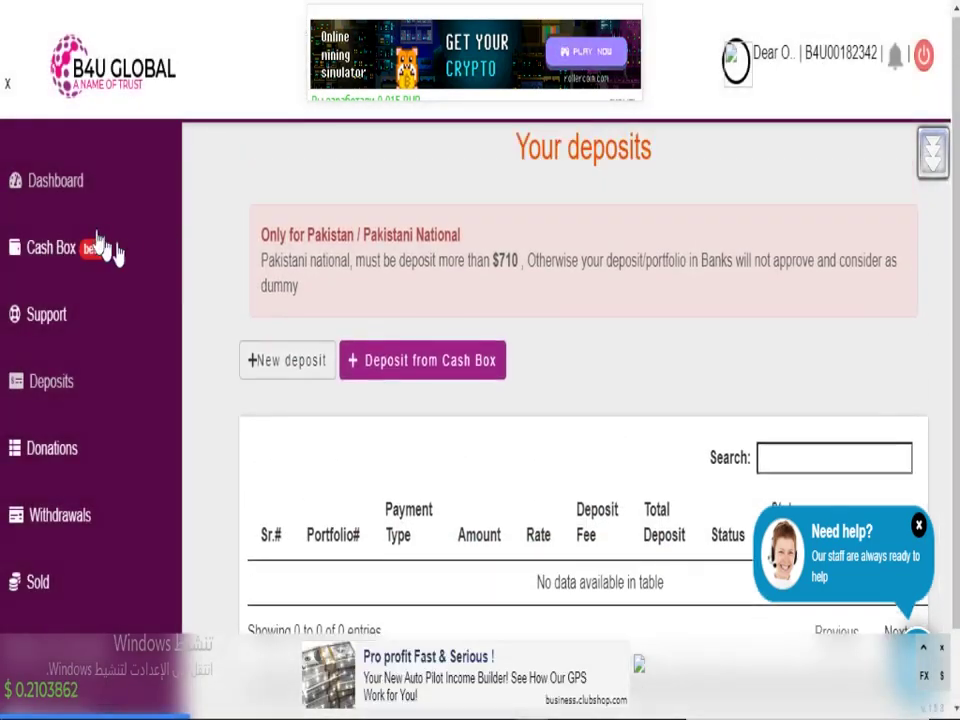
# Look over the deposits page and return to the account dashboard
pyautogui.scroll(-1, 446, 430)
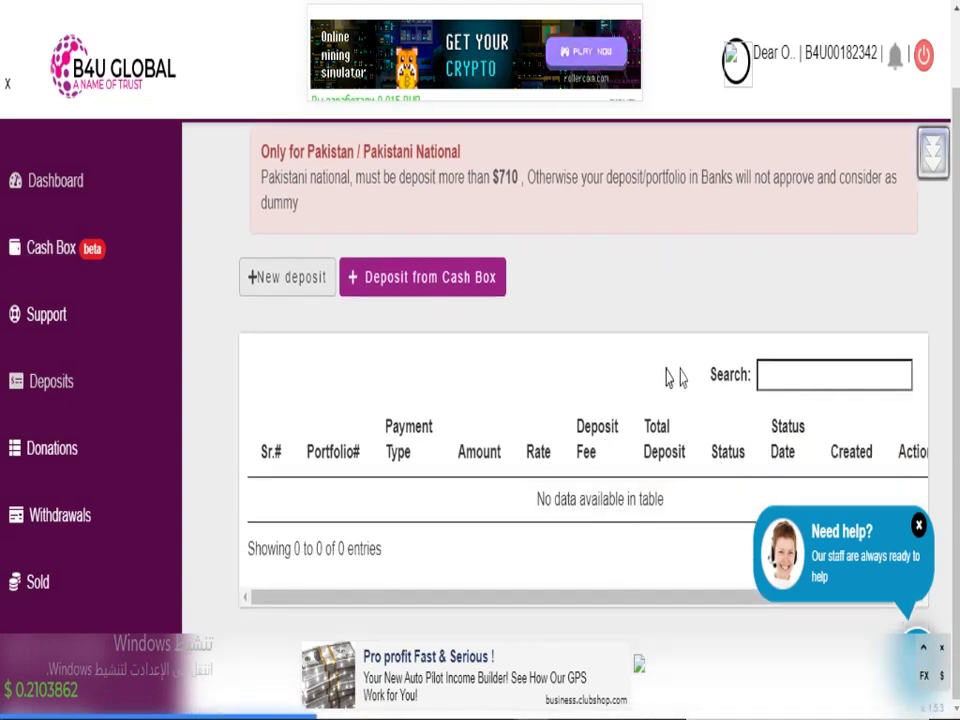
pyautogui.scroll(1, 745, 320)
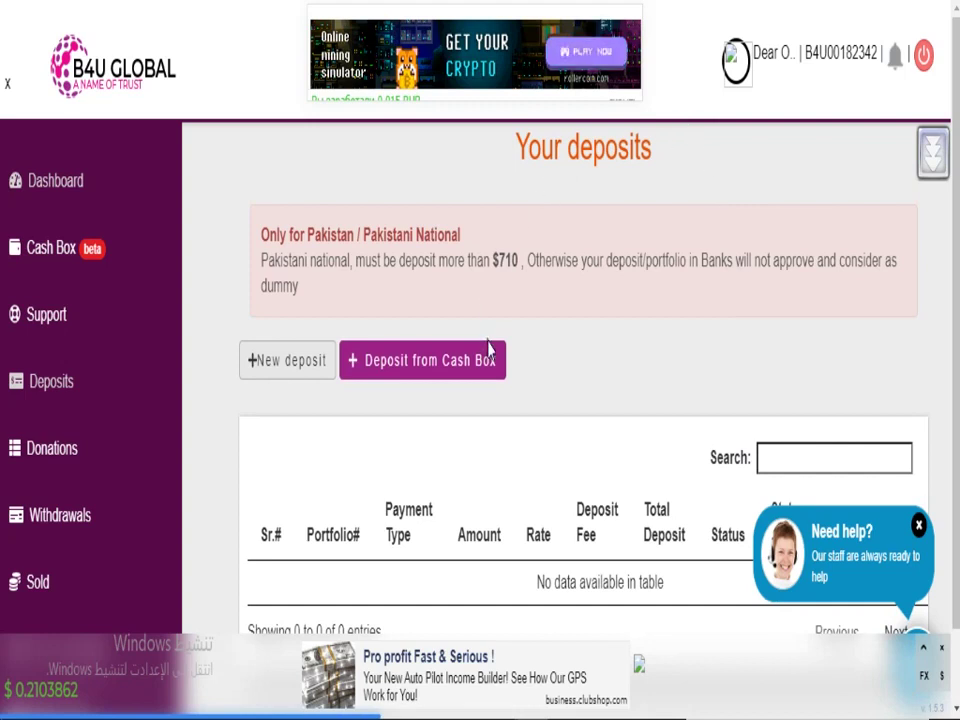
pyautogui.click(103, 186)
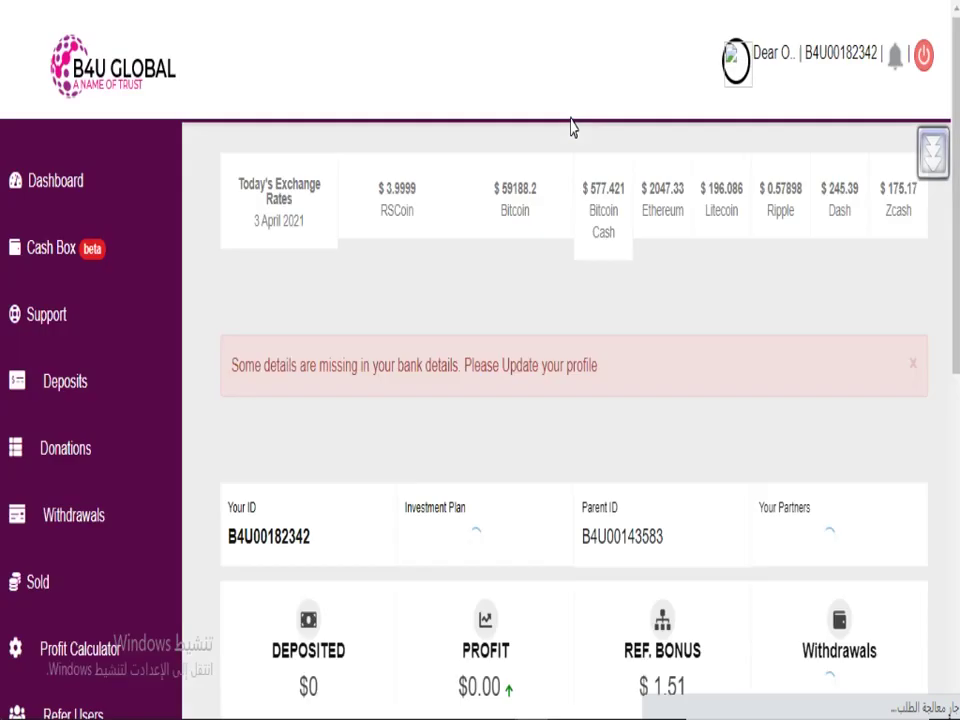
# Examine the dashboard's exchange rates, account summary, referral bonus, latest deposits and withdrawals, and login history
pyautogui.scroll(-1, 452, 410)
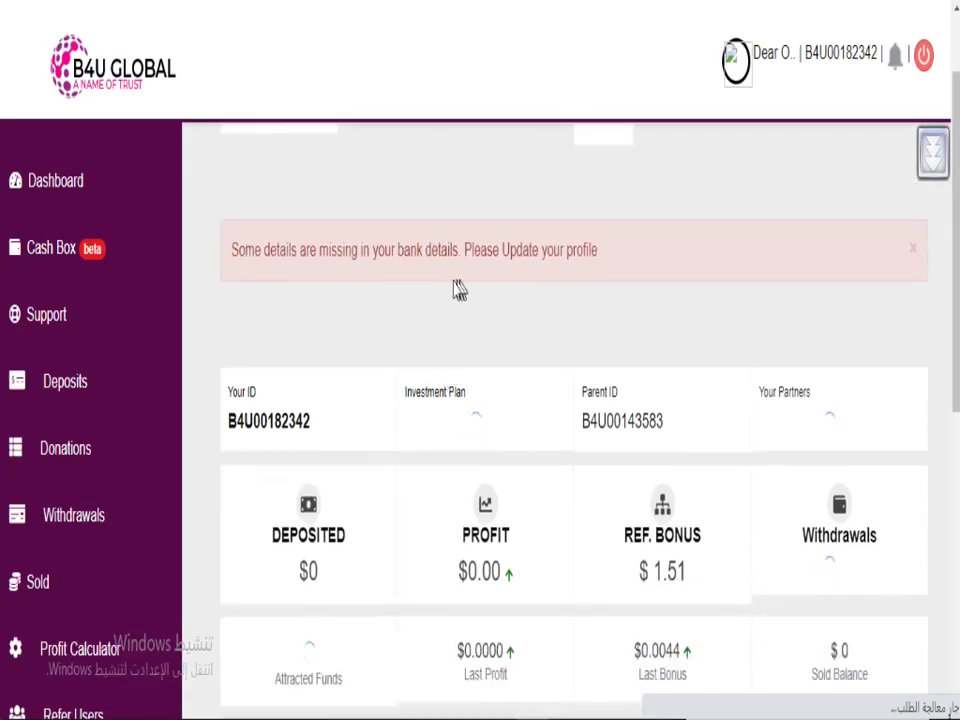
pyautogui.scroll(-4, 353, 420)
pyautogui.scroll(4, 353, 420)
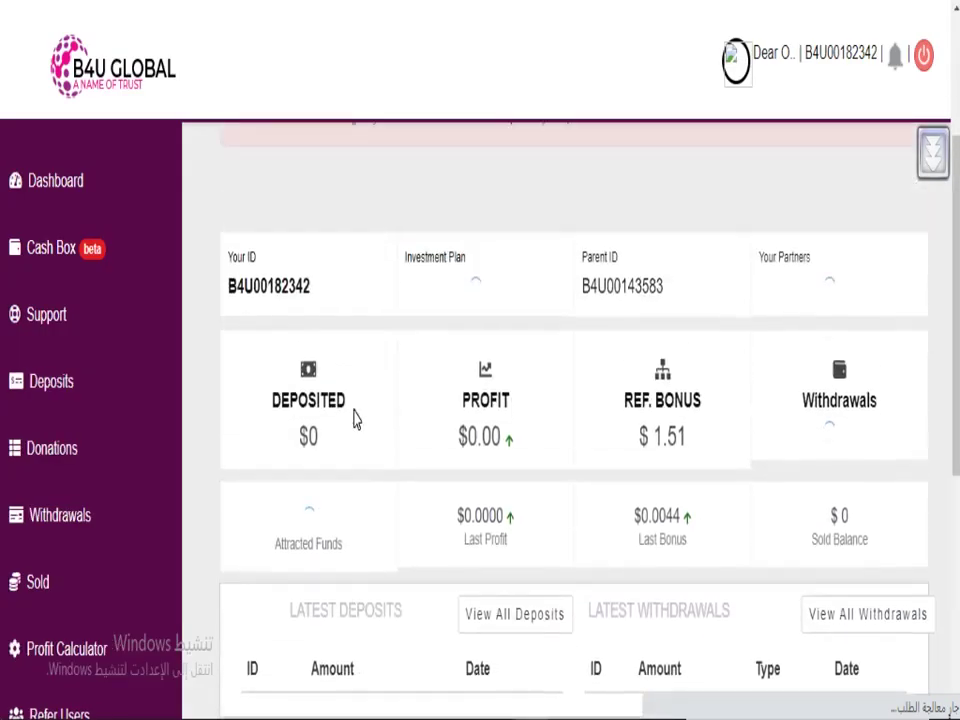
pyautogui.scroll(1, 386, 313)
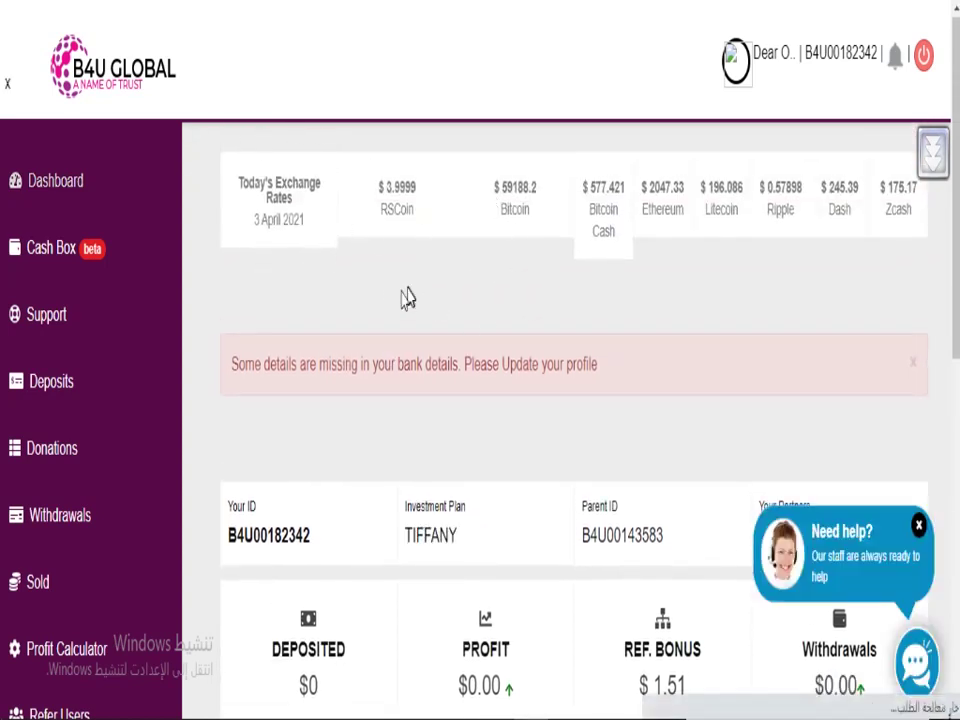
pyautogui.scroll(-2, 407, 317)
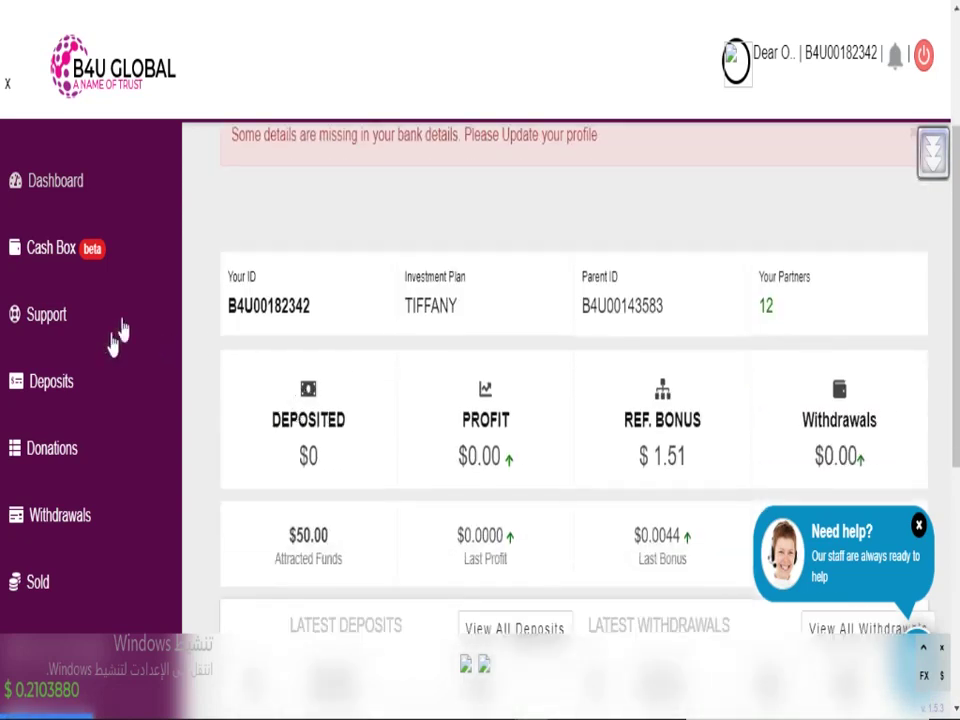
pyautogui.scroll(-3, 484, 396)
pyautogui.scroll(2, 636, 339)
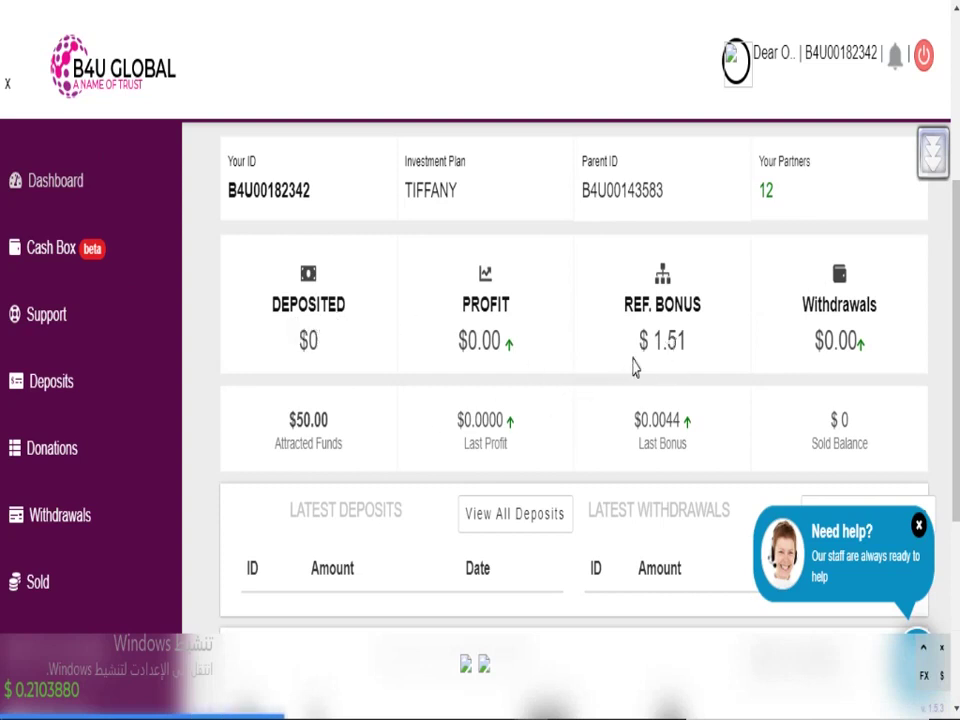
pyautogui.scroll(-1, 634, 364)
pyautogui.scroll(-2, 633, 367)
pyautogui.scroll(3, 633, 367)
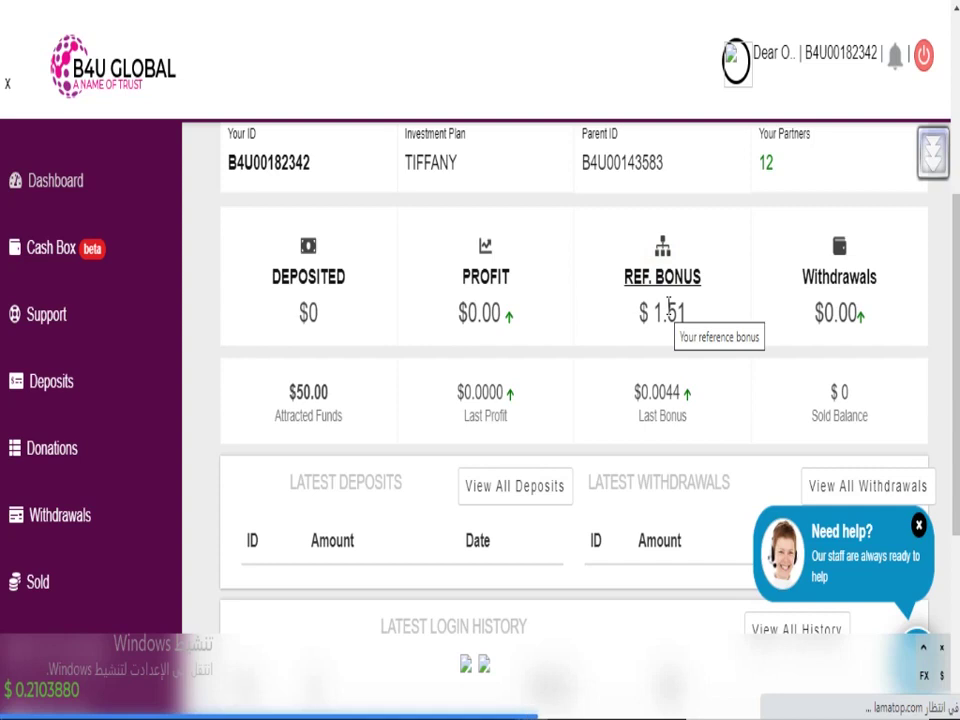
pyautogui.scroll(-1, 664, 310)
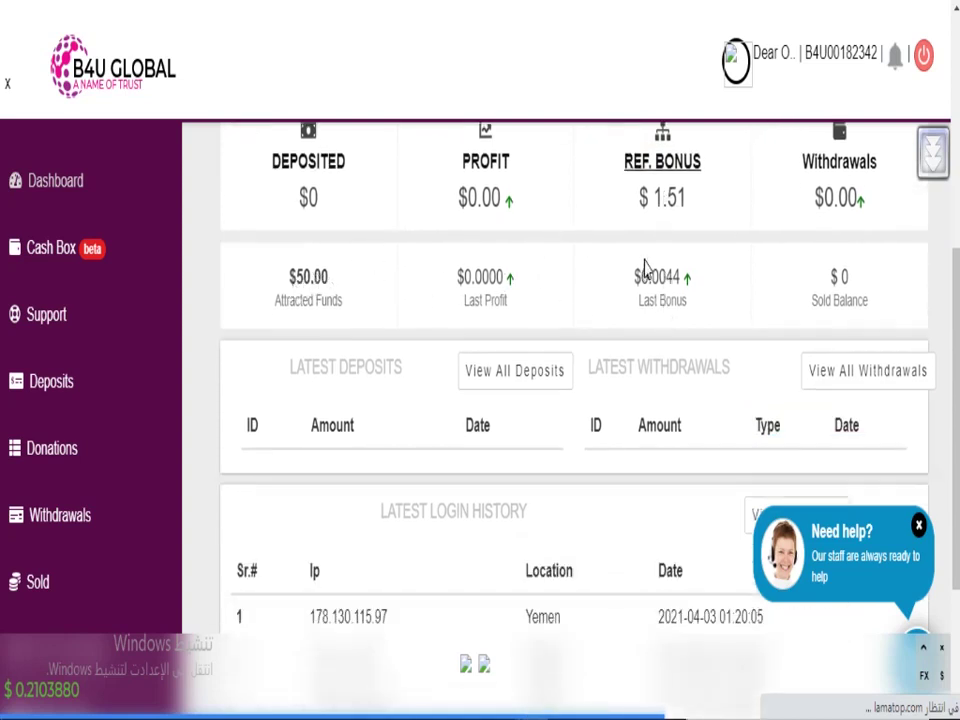
pyautogui.scroll(-2, 645, 272)
pyautogui.scroll(5, 645, 268)
pyautogui.scroll(-4, 645, 268)
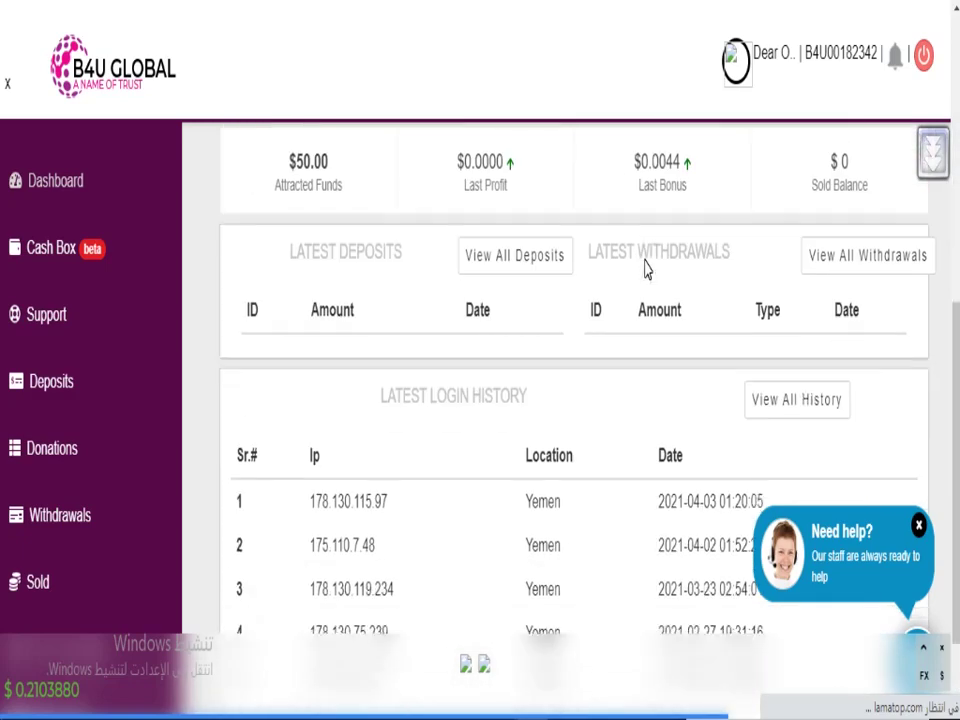
pyautogui.scroll(-1, 645, 268)
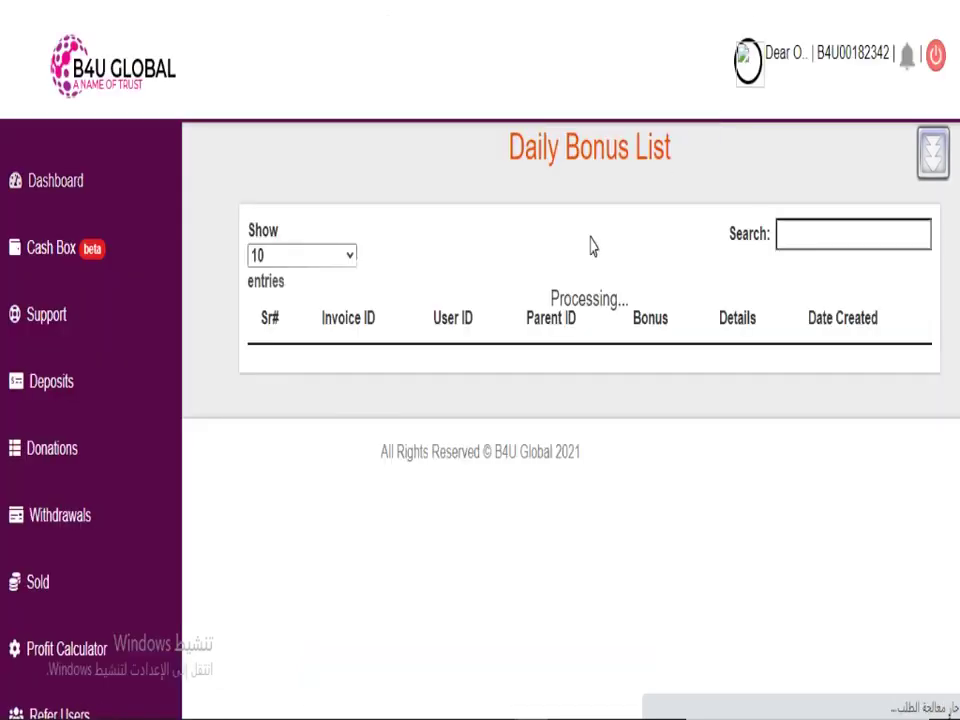
# Review the bonus amounts and details in the daily bonus list, and dismiss the help pop-up
pyautogui.scroll(-1, 591, 321)
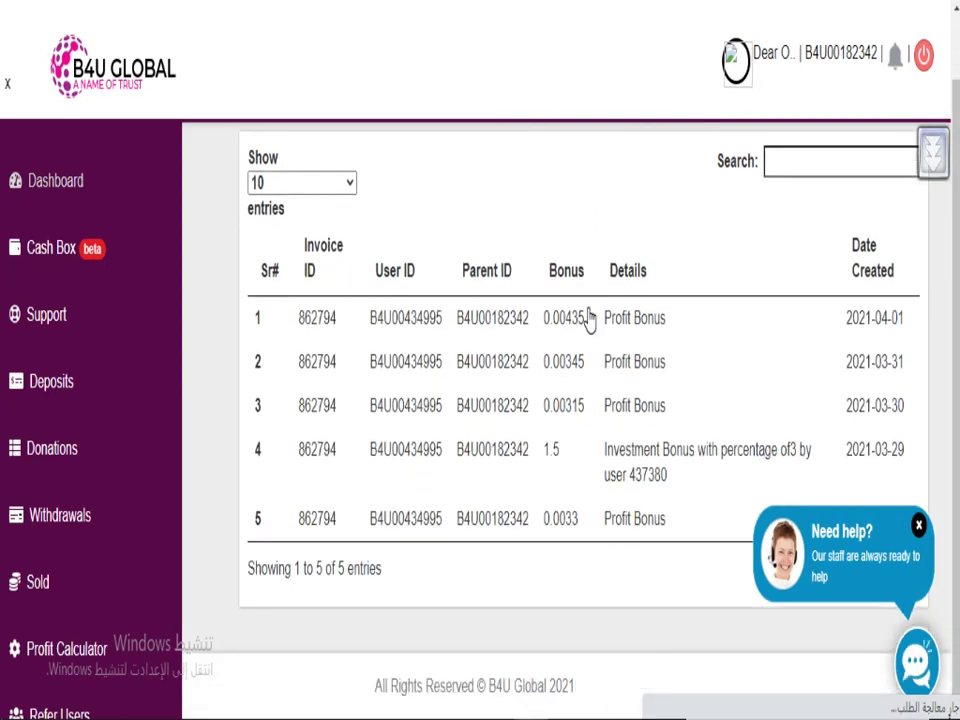
pyautogui.scroll(1, 333, 372)
pyautogui.scroll(-1, 690, 424)
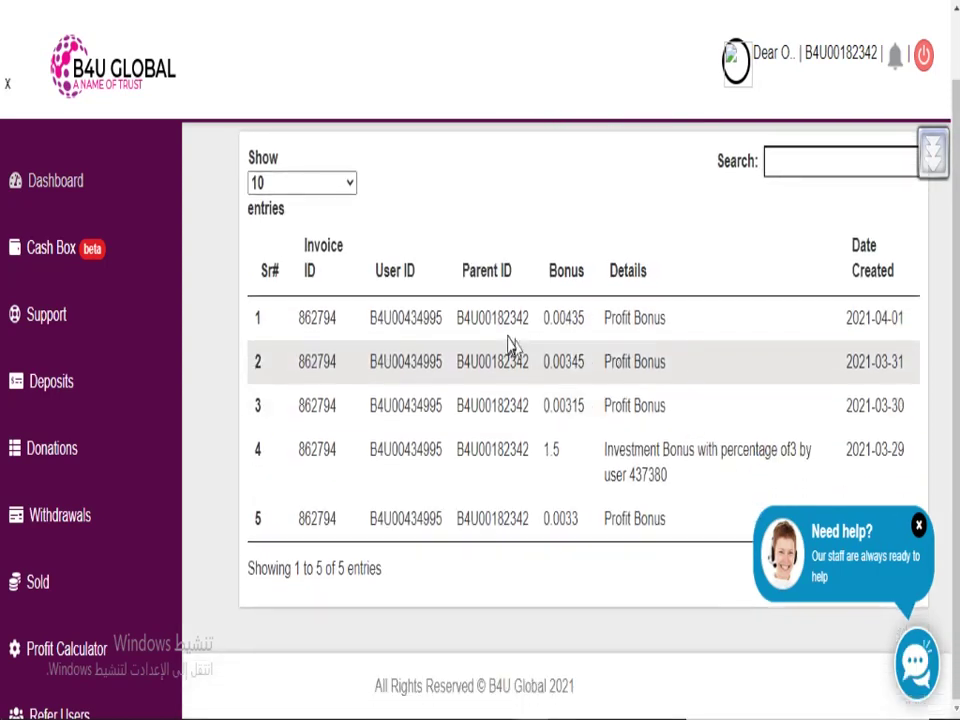
pyautogui.doubleClick(566, 322)
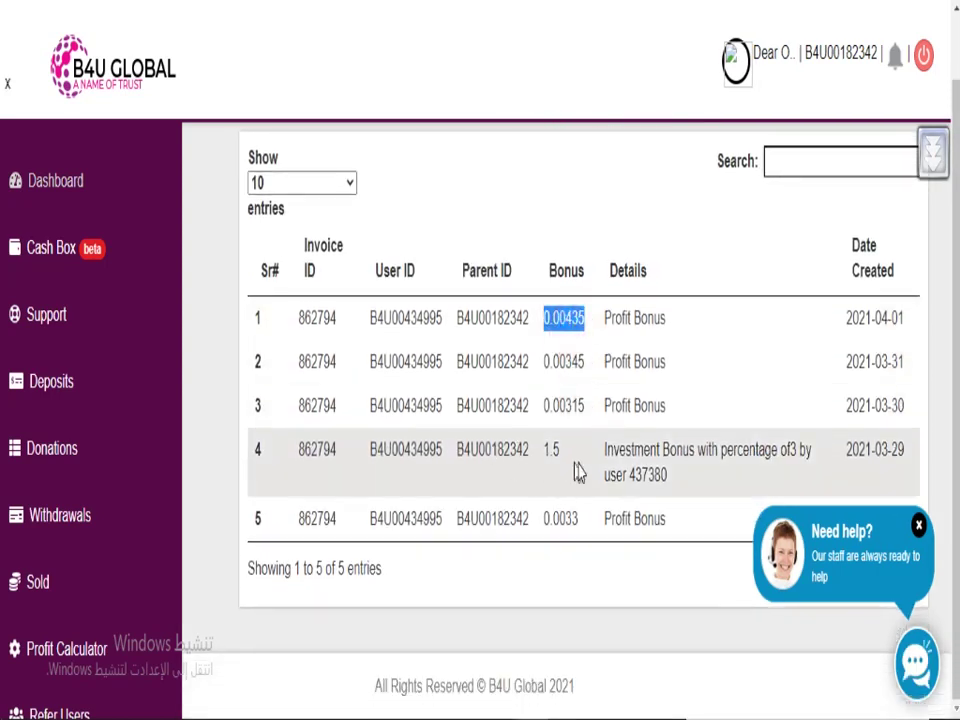
pyautogui.doubleClick(552, 450)
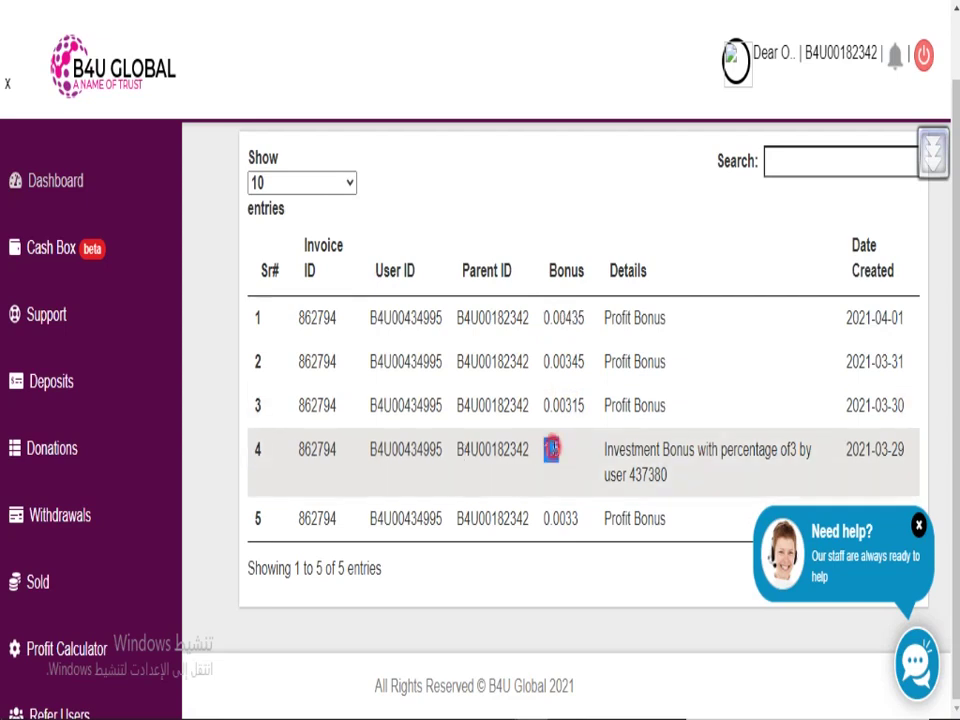
pyautogui.click(561, 337)
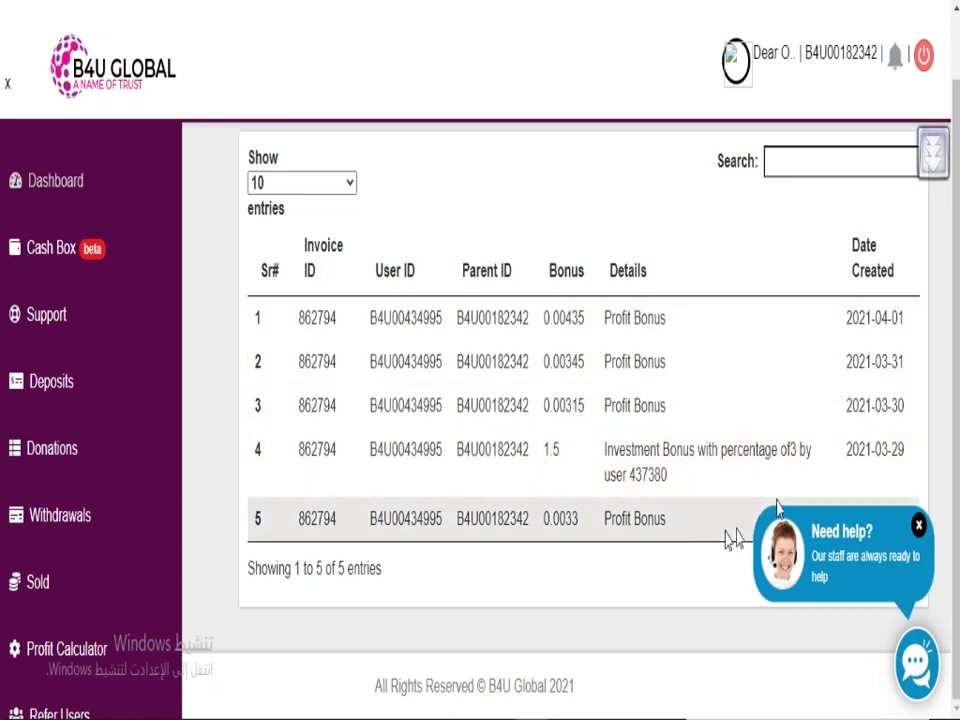
pyautogui.click(919, 525)
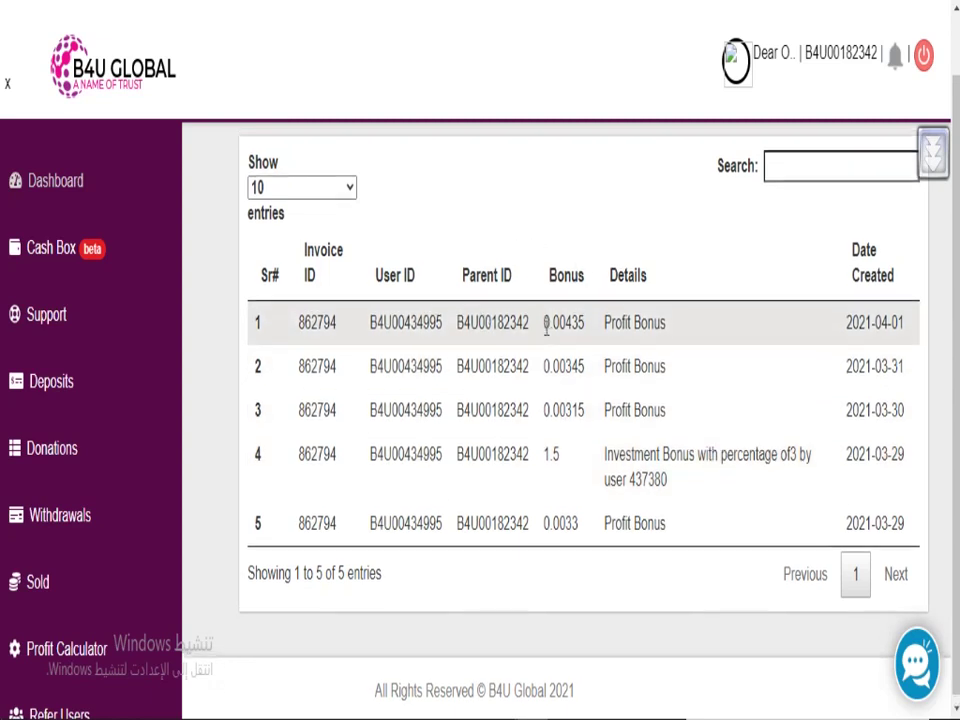
pyautogui.scroll(1, 580, 300)
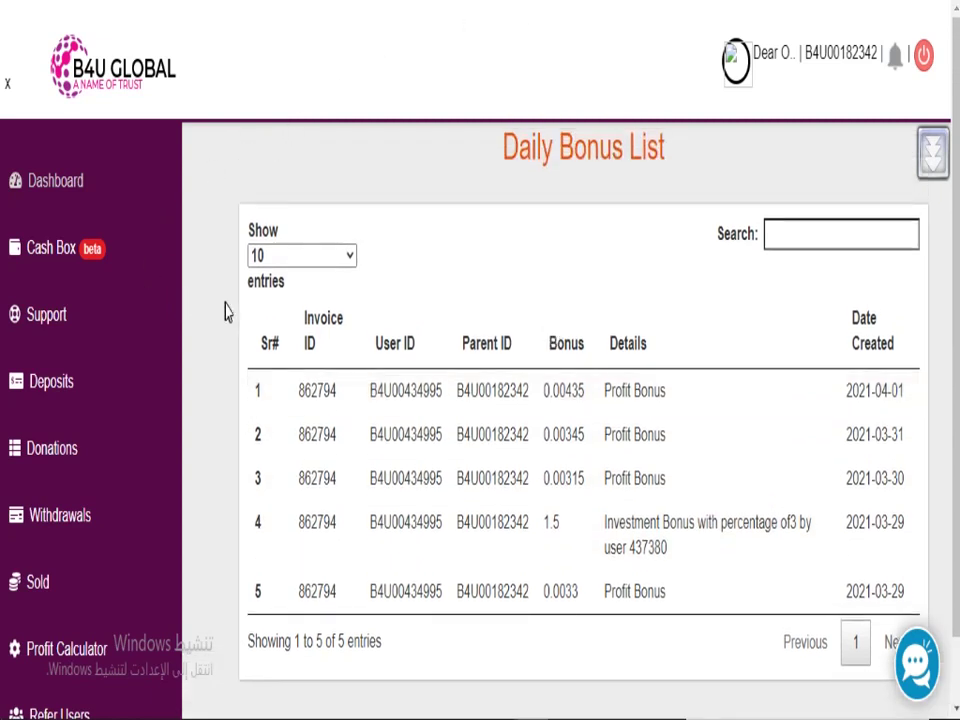
# Look through the public home page, from the welcome banner past the latest transactions and investment plans to the contact section
pyautogui.scroll(-3, 147, 382)
pyautogui.scroll(3, 146, 379)
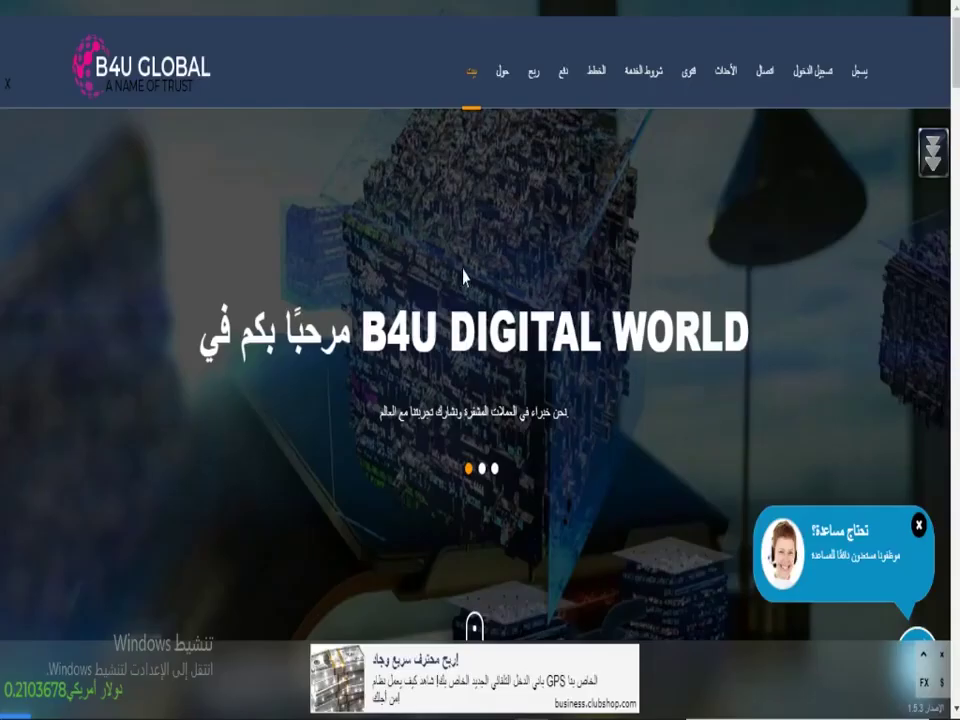
pyautogui.scroll(-3, 485, 281)
pyautogui.scroll(3, 741, 139)
pyautogui.scroll(-2, 688, 139)
pyautogui.scroll(2, 687, 218)
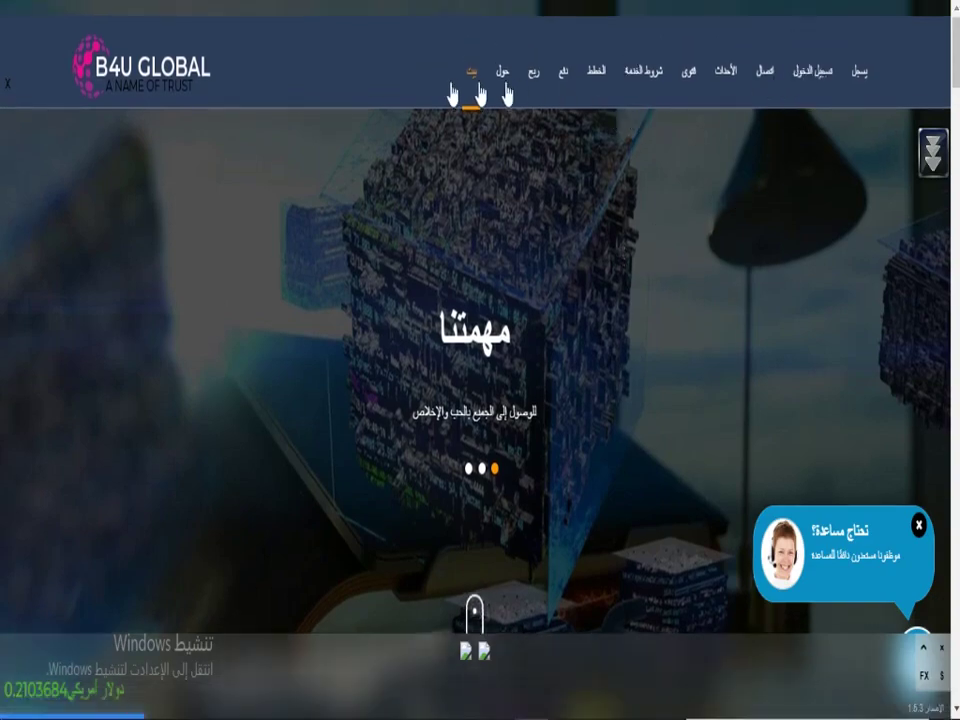
pyautogui.scroll(-20, 378, 385)
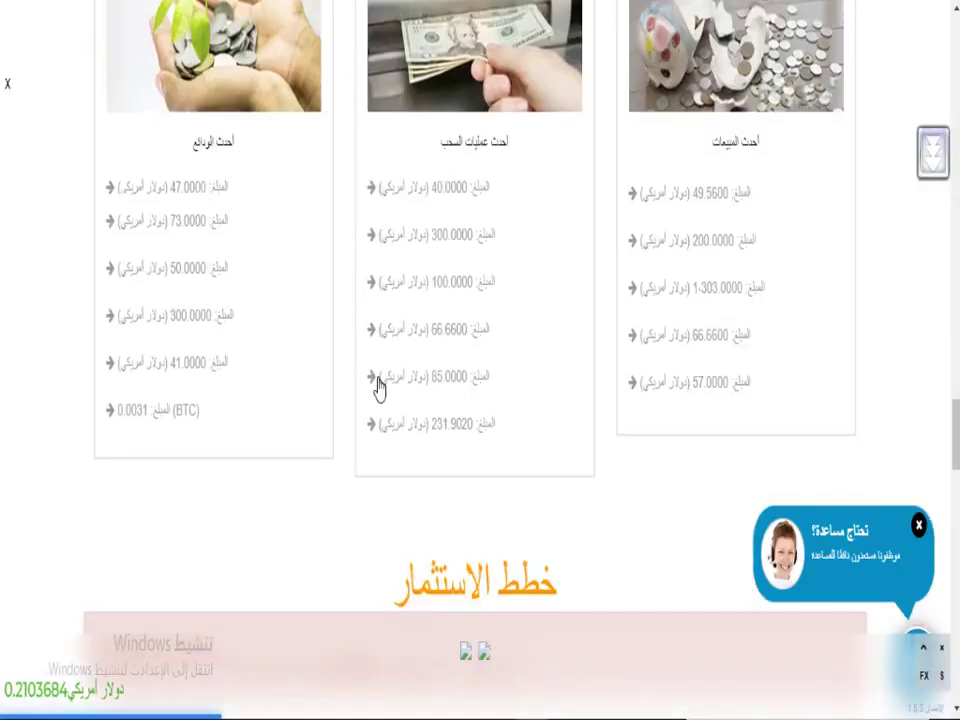
pyautogui.scroll(3, 378, 385)
pyautogui.scroll(-2, 378, 385)
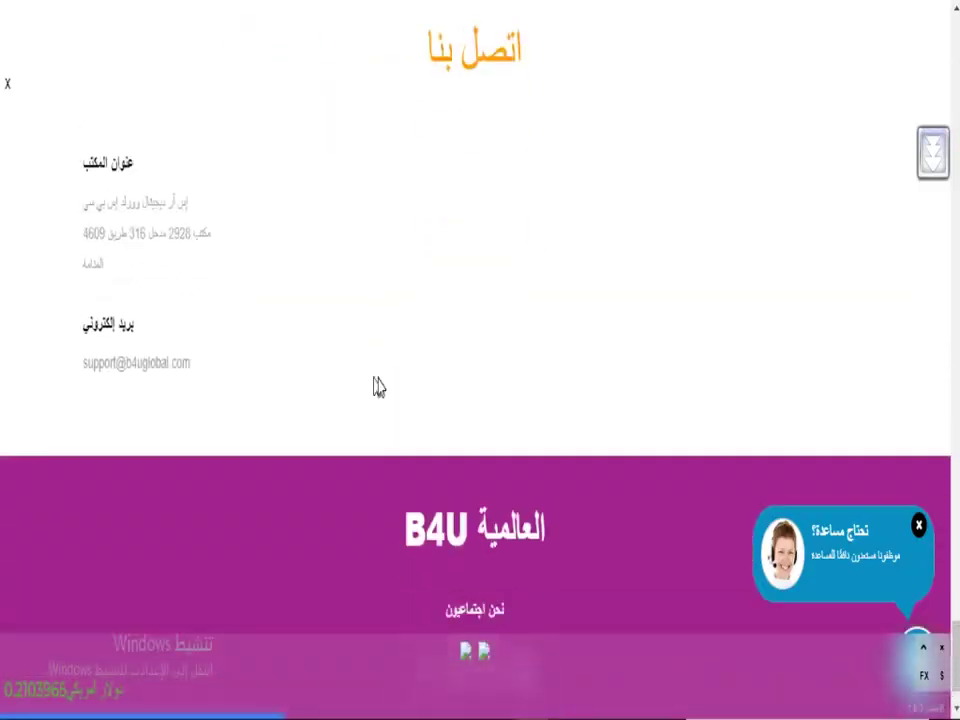
pyautogui.scroll(12, 378, 385)
pyautogui.scroll(15, 378, 385)
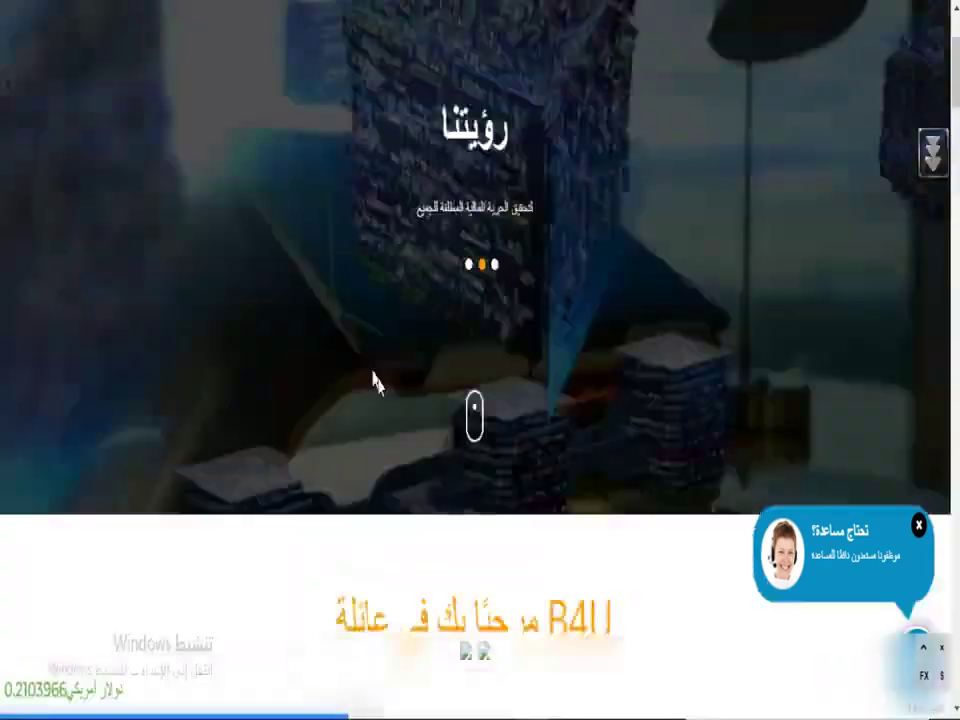